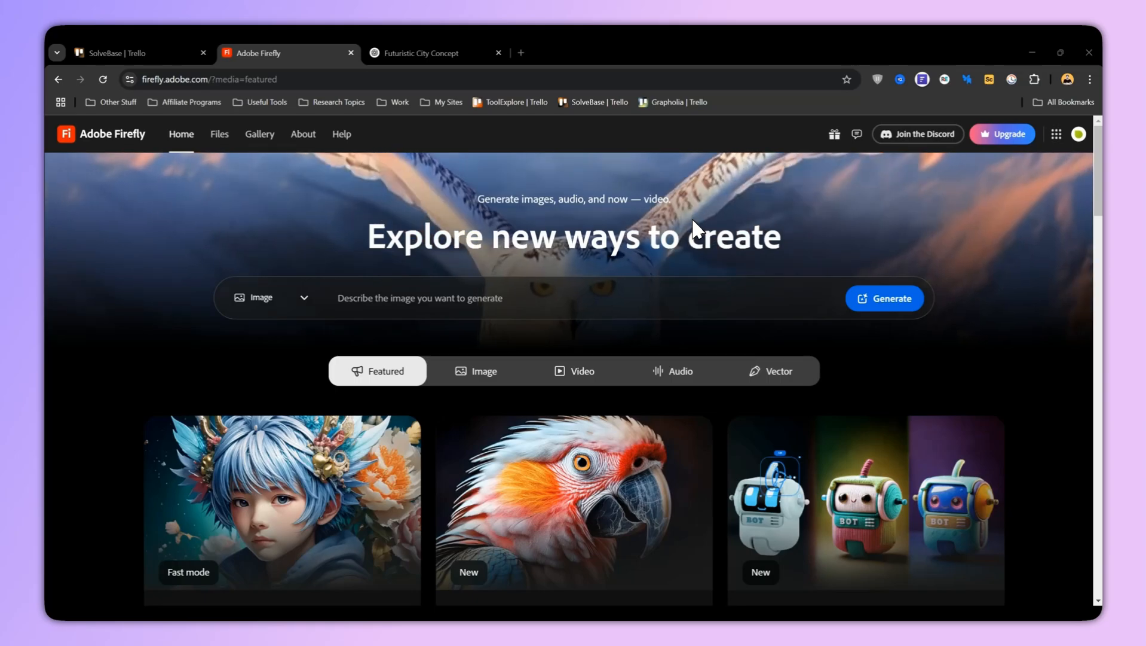
Switch the generation type from image to Video and show the Video category of tools
click(289, 302)
click(293, 303)
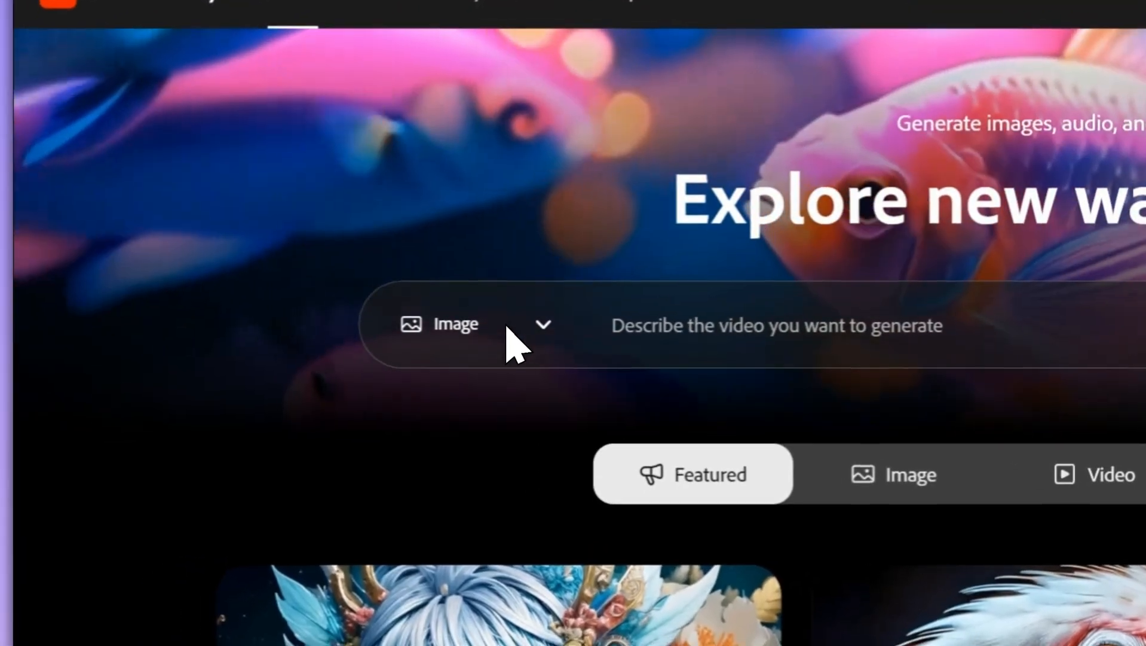
click(507, 327)
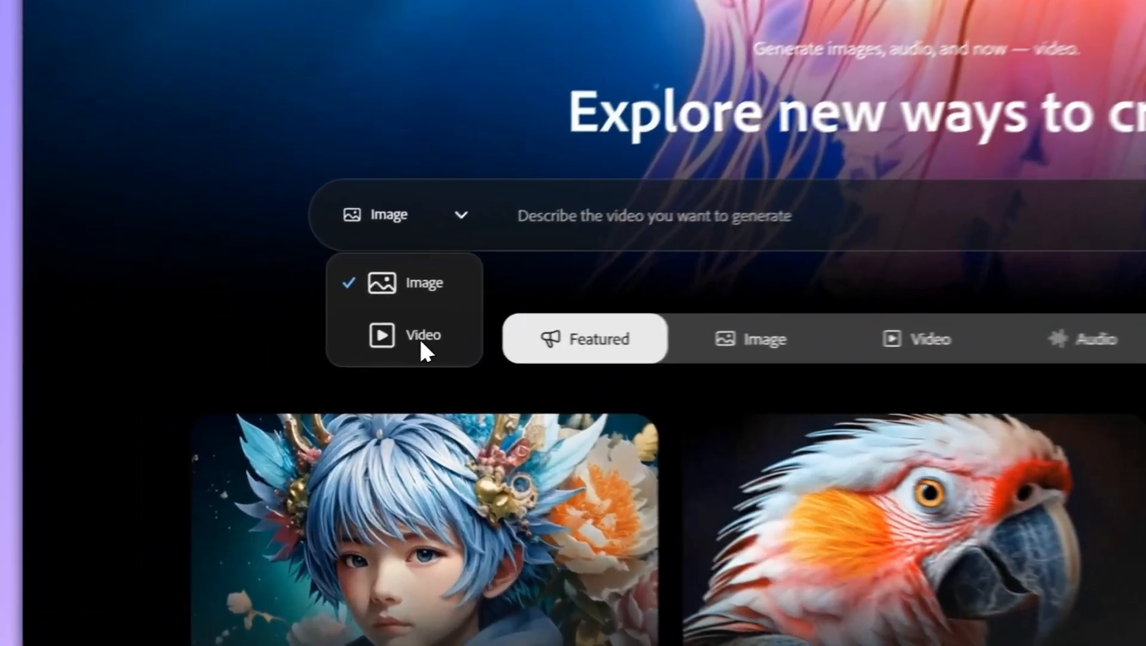
click(279, 372)
click(370, 302)
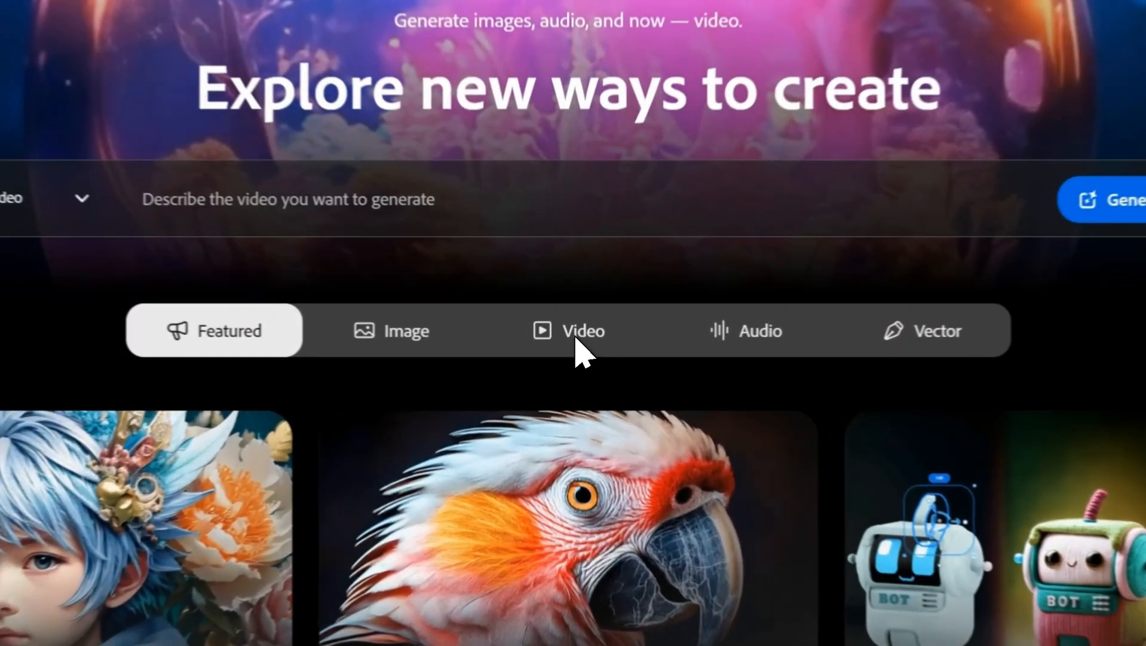
click(577, 340)
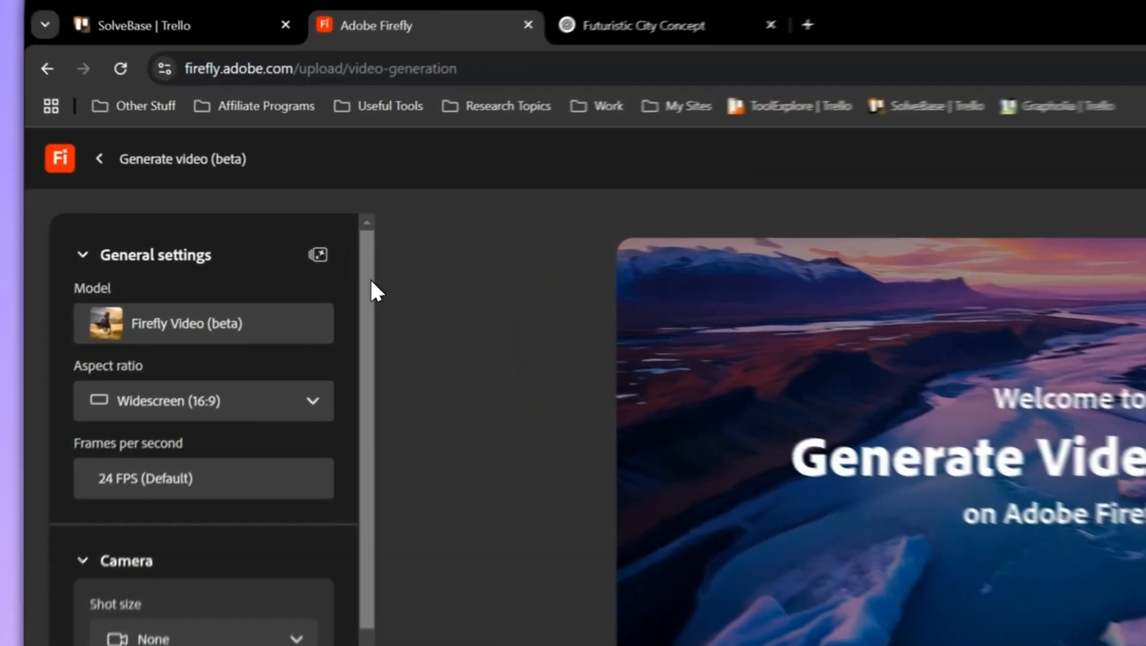
Set the video's aspect ratio to Widescreen (16:9) in the general settings
scroll(179, 215, down, 1)
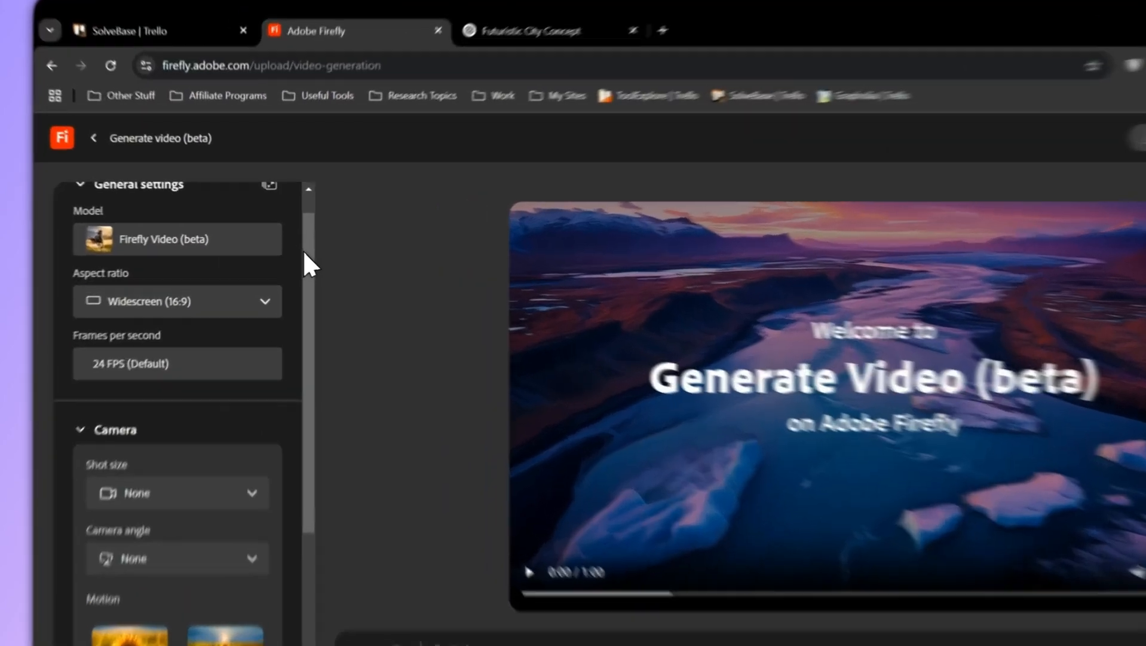
scroll(258, 235, down, 1)
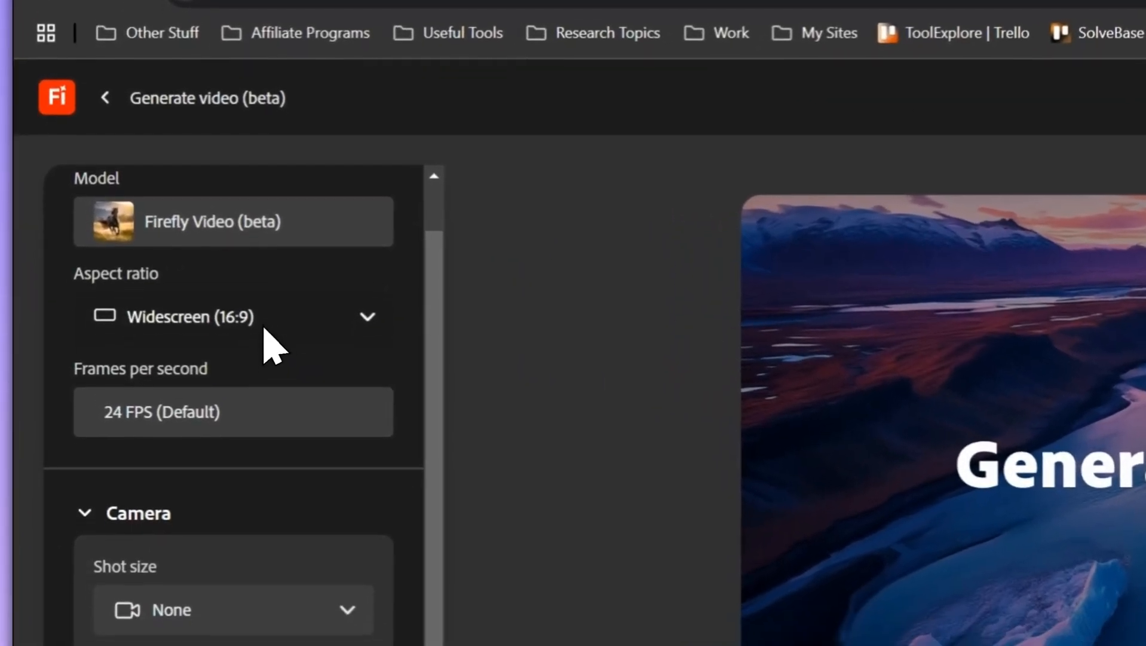
click(269, 363)
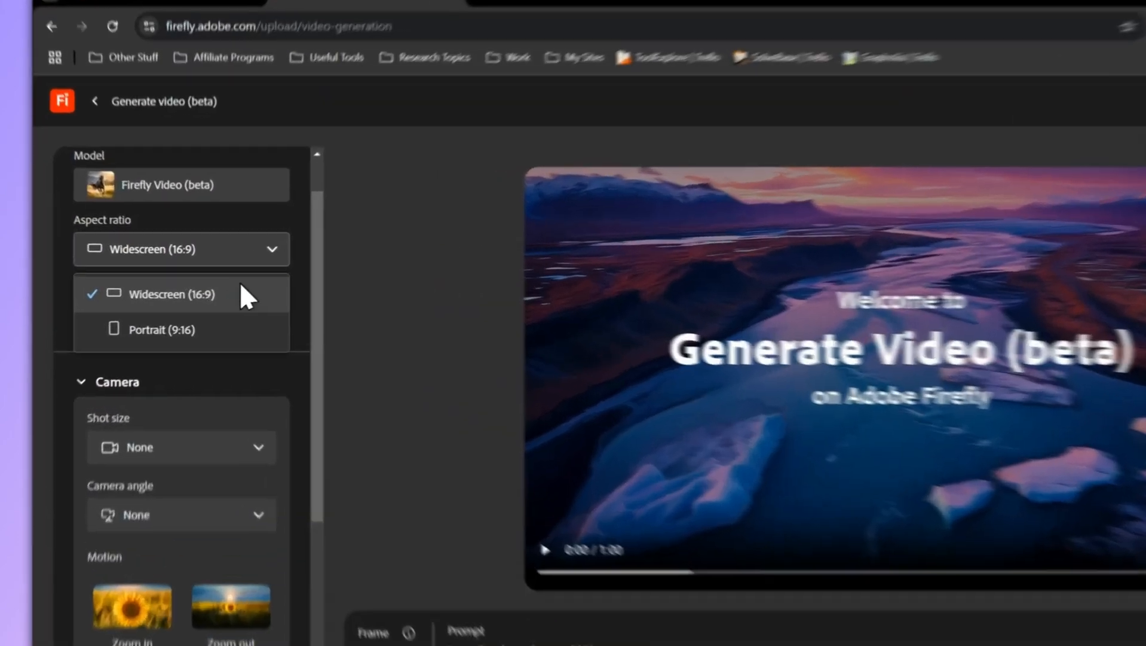
click(242, 289)
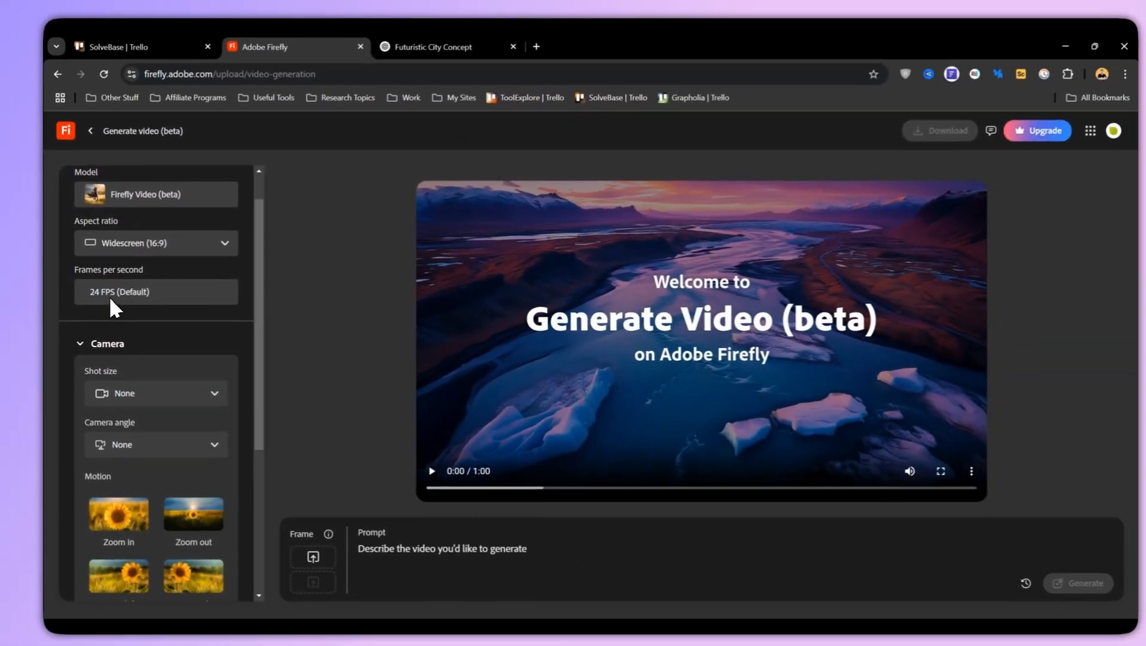
Set the camera's shot size to Close up shot and its angle to Eye level shot
scroll(152, 325, down, 2)
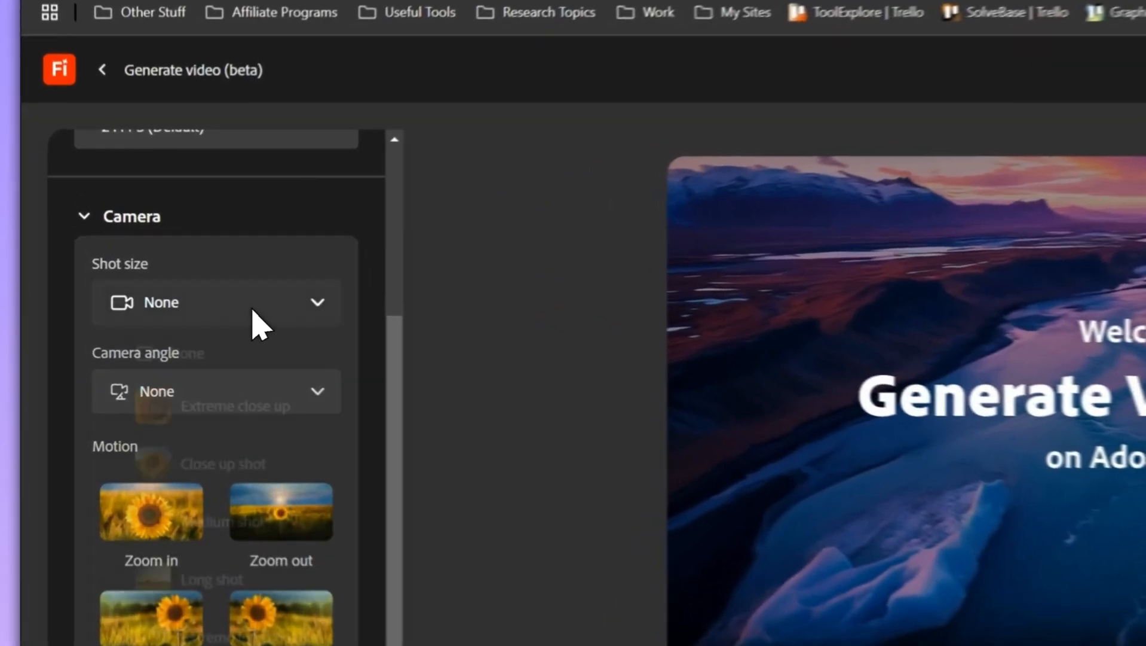
click(194, 275)
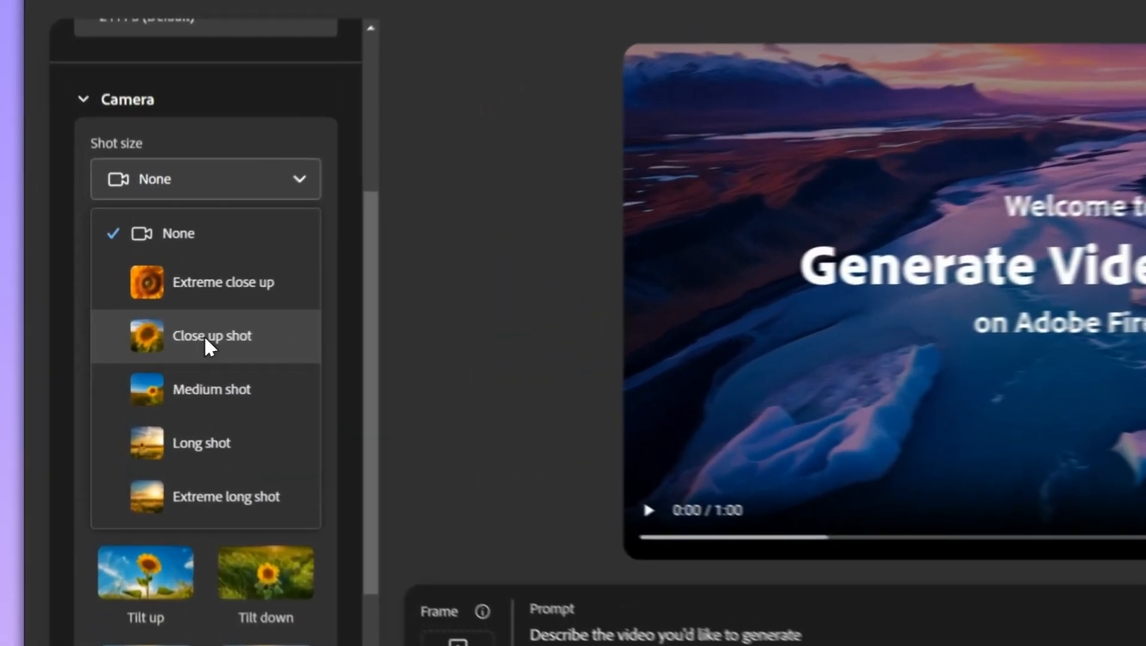
click(155, 359)
click(159, 315)
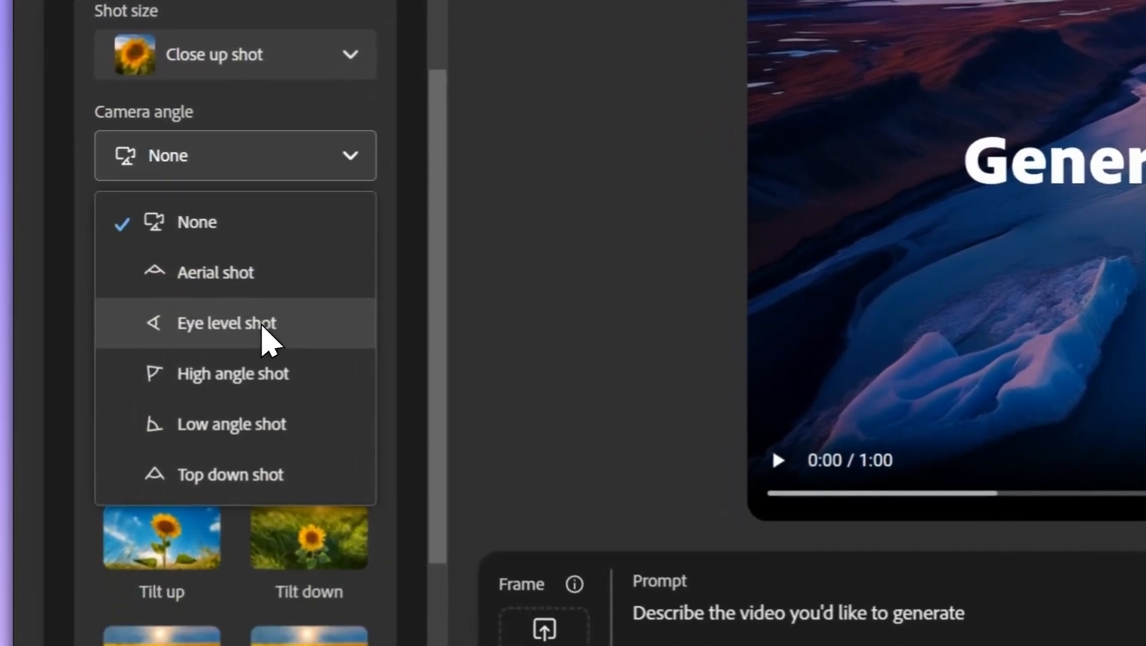
click(266, 362)
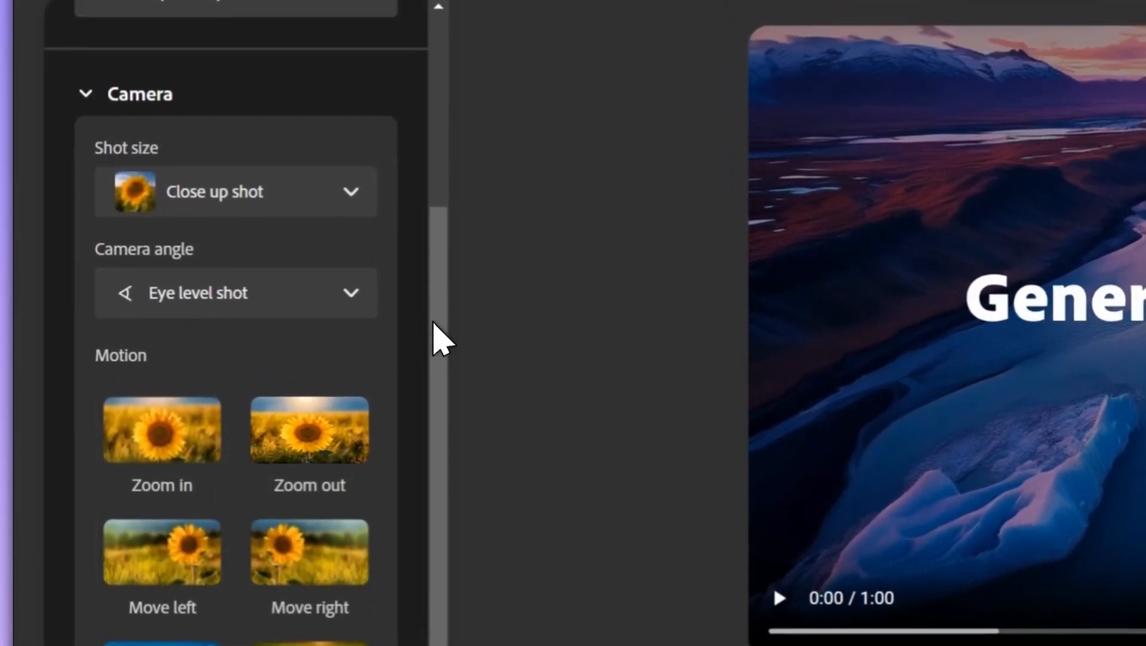
Set the camera motion to Handheld and check the seed option in the advanced settings
scroll(431, 325, down, 5)
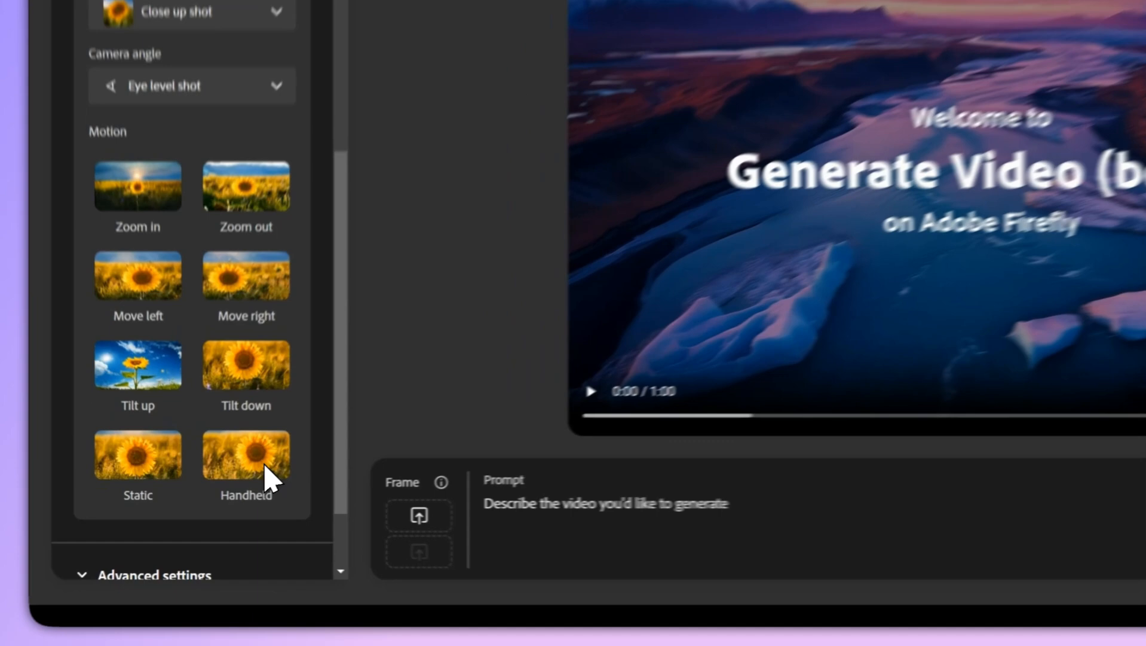
click(201, 509)
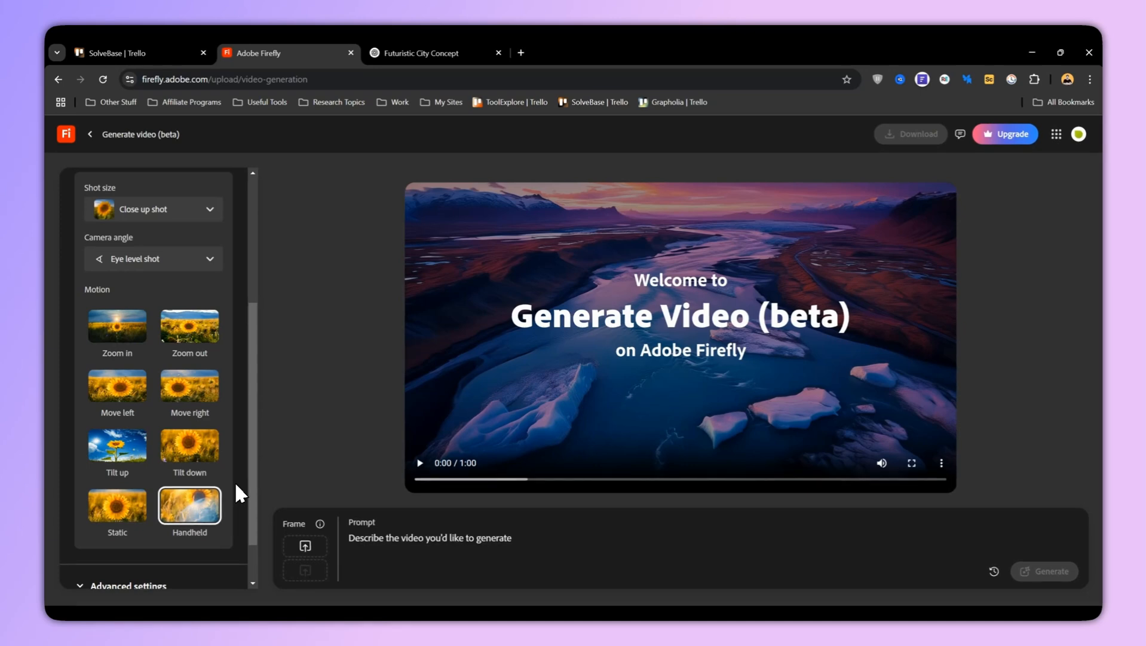
scroll(239, 481, down, 2)
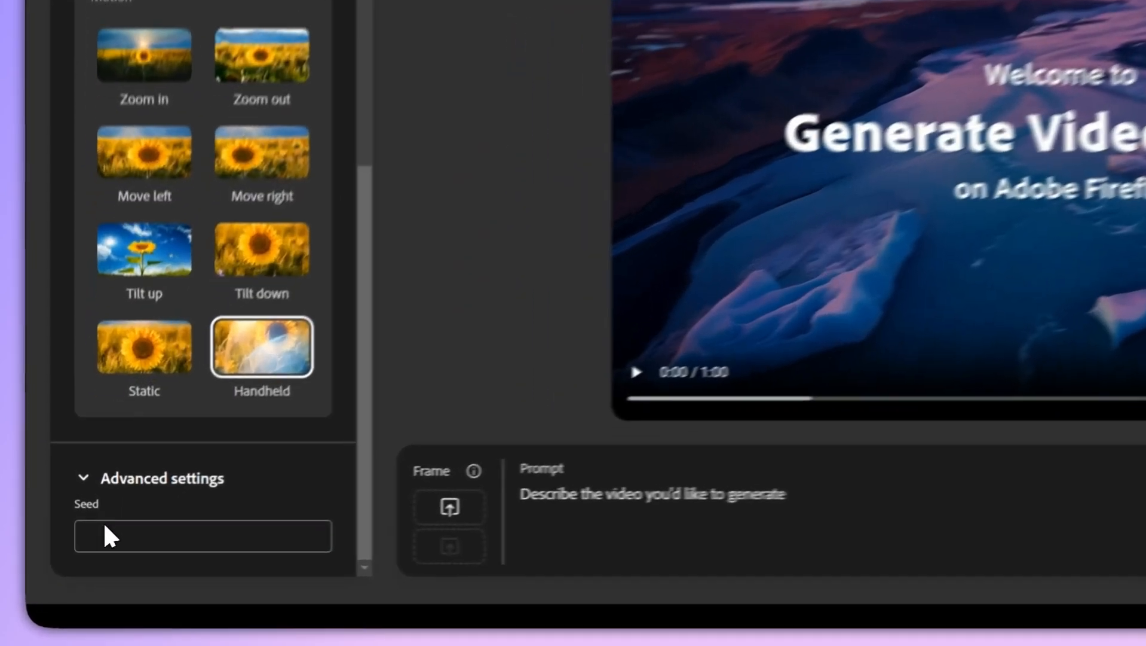
click(99, 561)
click(92, 438)
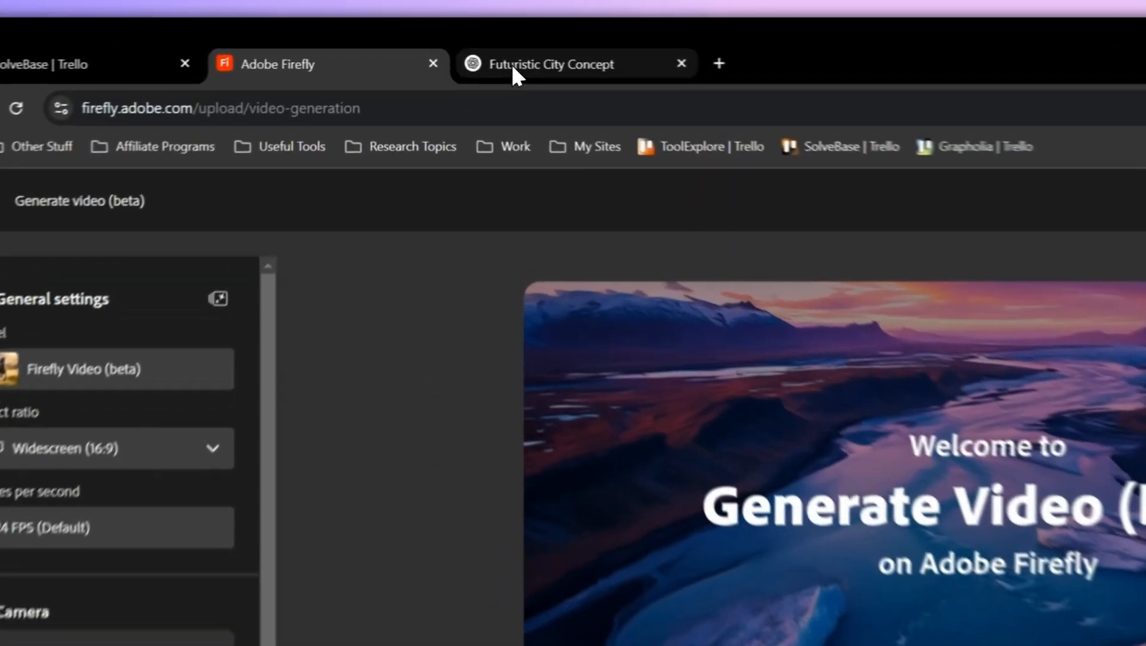
Copy the futuristic city prompt from the ChatGPT conversation and paste it as the prompt for the Firefly video
click(512, 63)
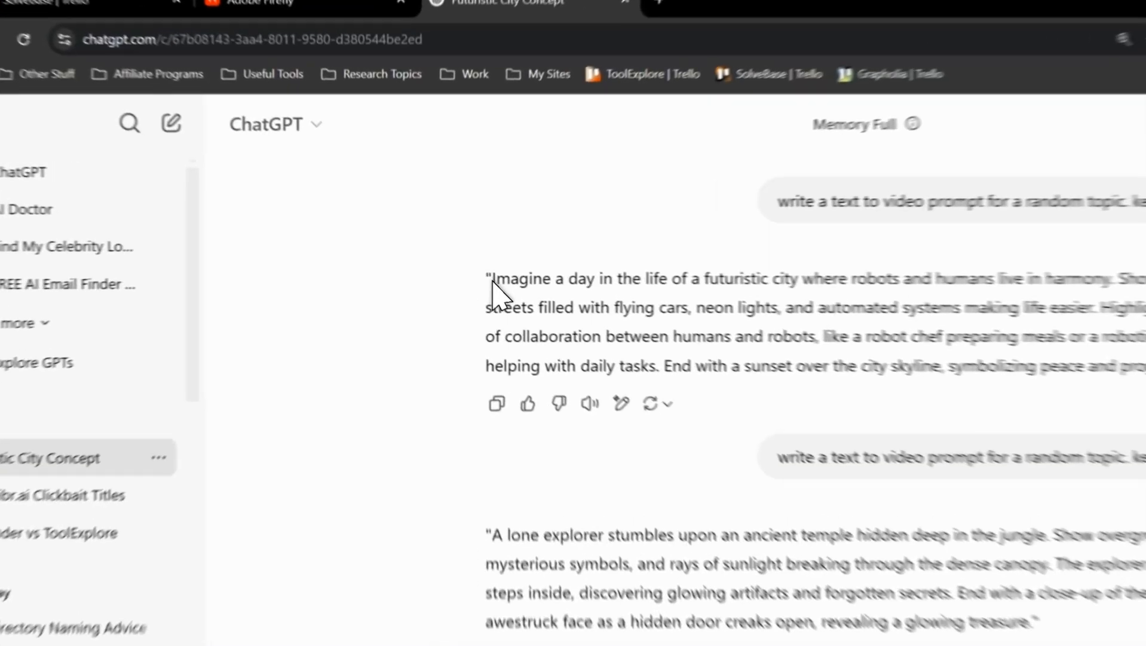
drag(412, 237, 869, 295)
key(ctrl+c)
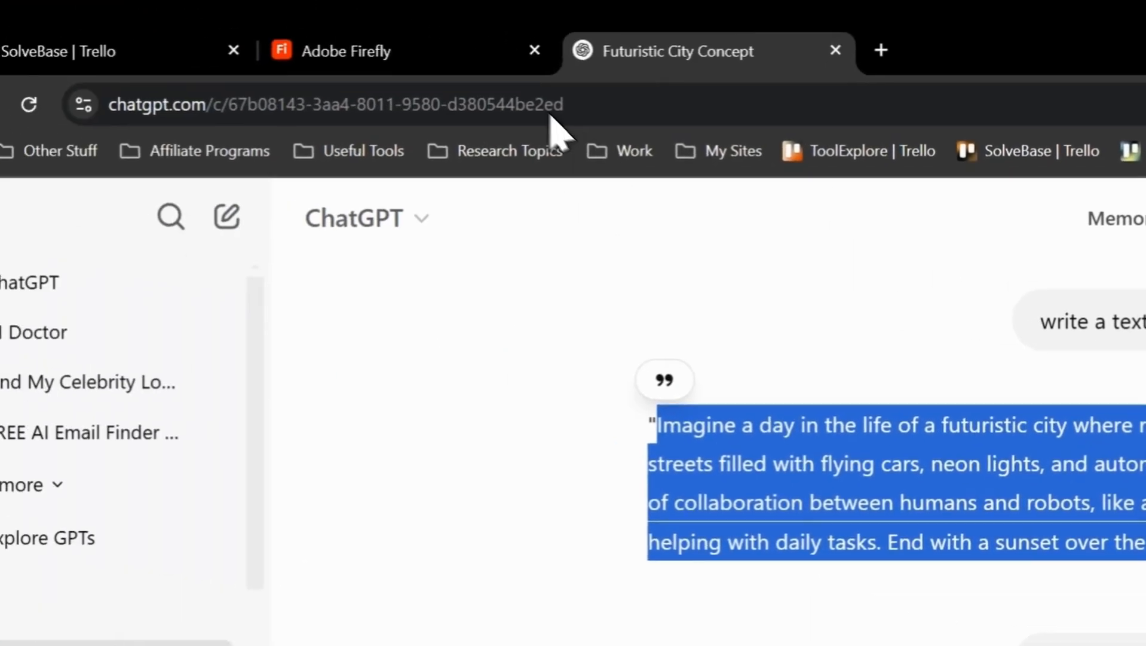
click(545, 69)
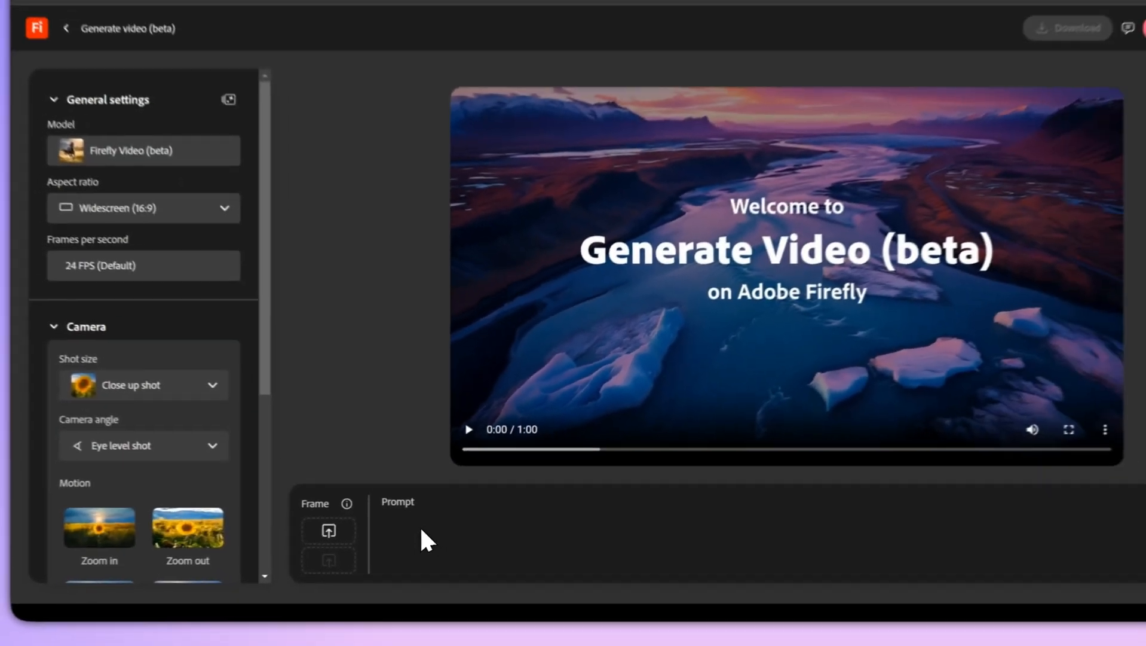
click(421, 538)
key(ctrl+v)
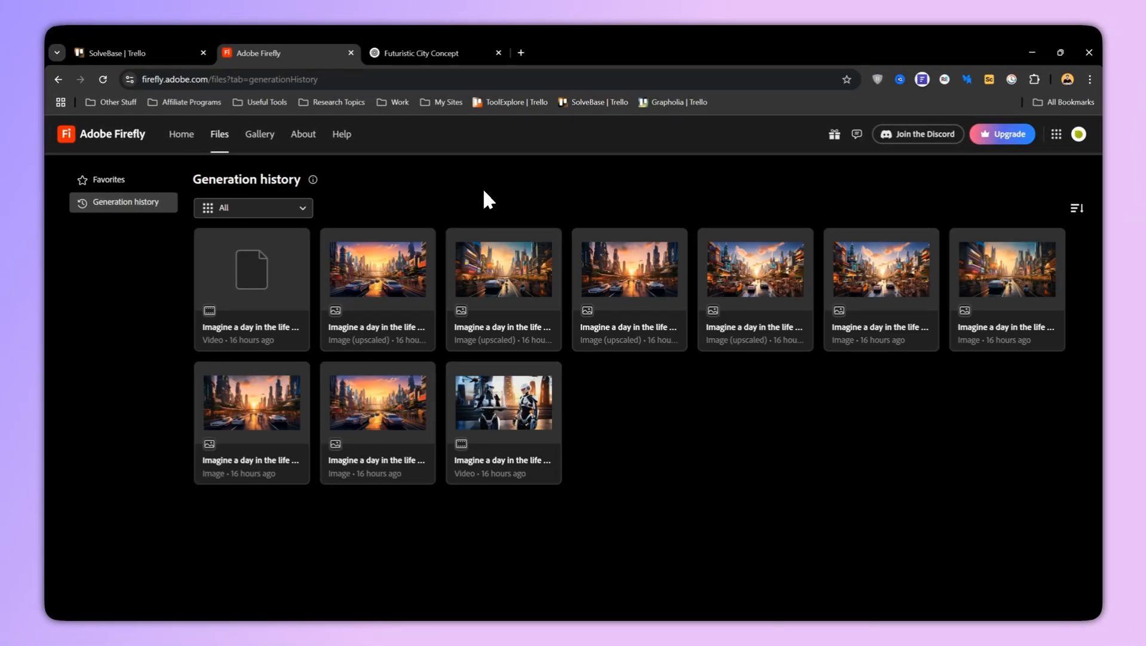
Play the generated robot video from the generation history in full screen and return to the full history
click(504, 400)
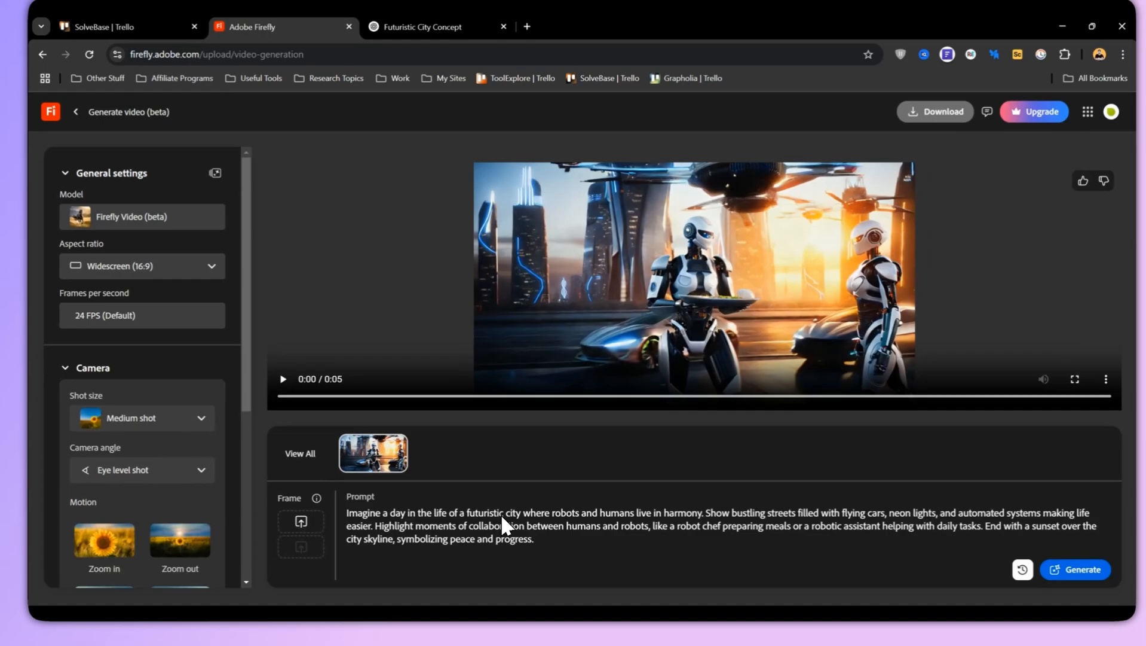
click(420, 169)
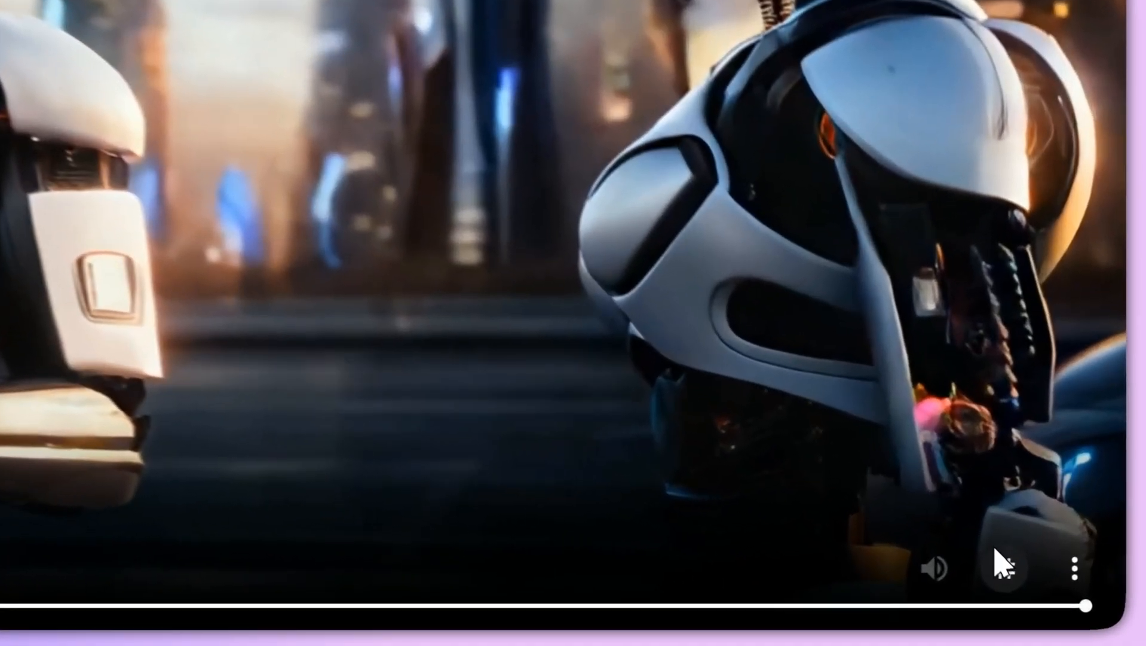
click(1035, 585)
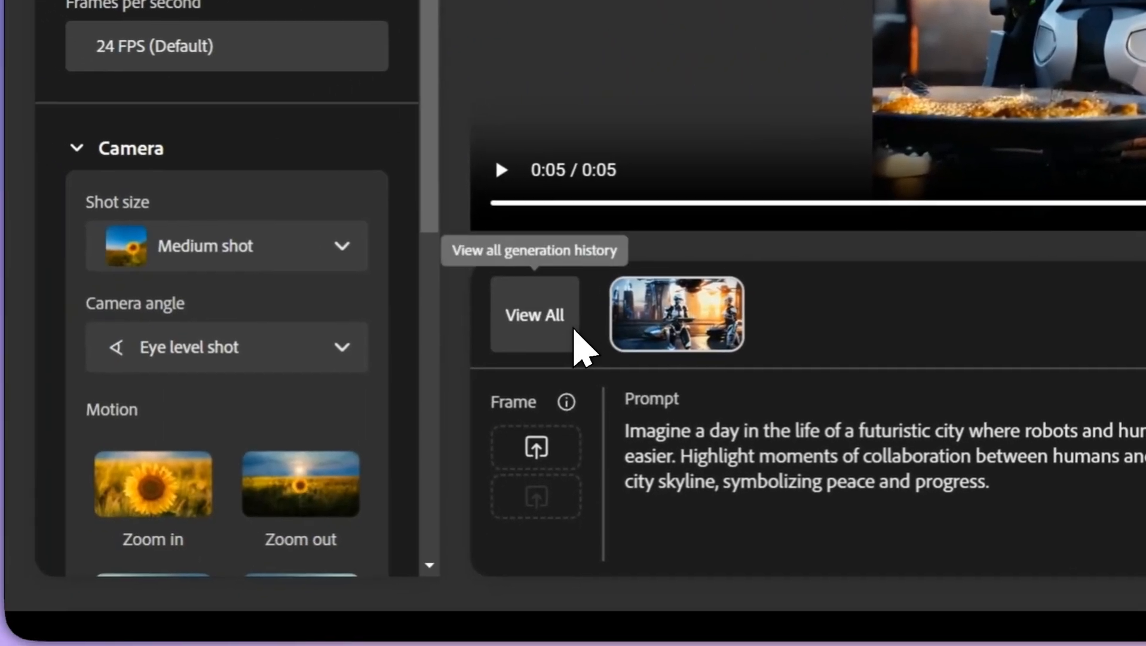
click(353, 385)
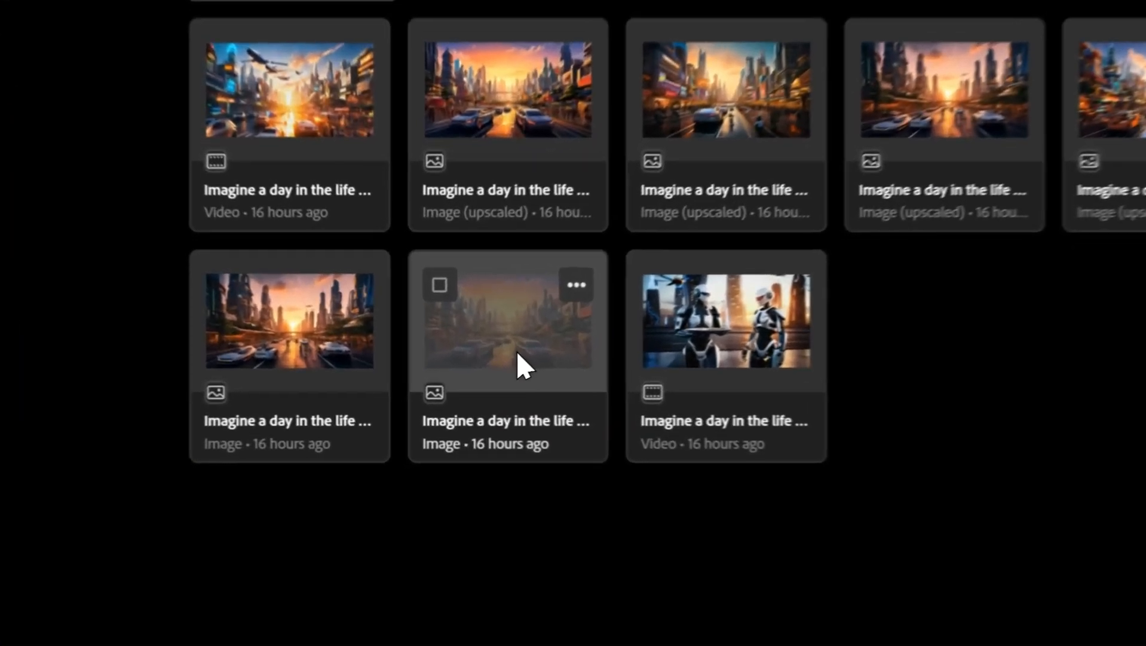
click(385, 423)
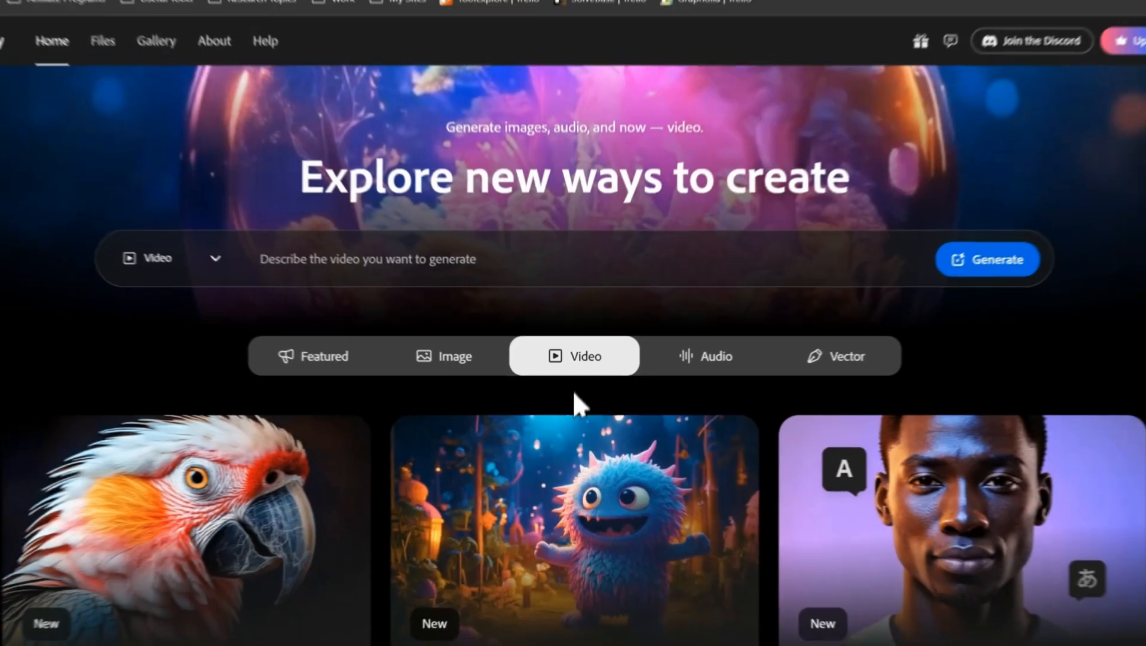
Browse the video tools on the home page and open Image to video (beta)
scroll(568, 418, down, 5)
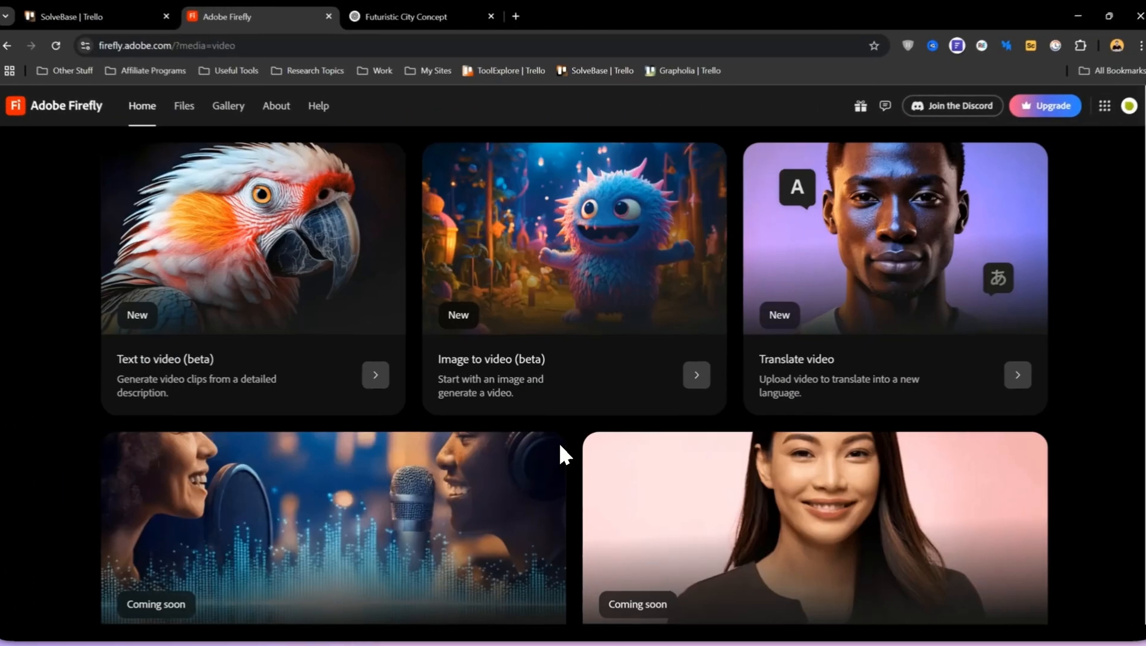
scroll(560, 446, up, 3)
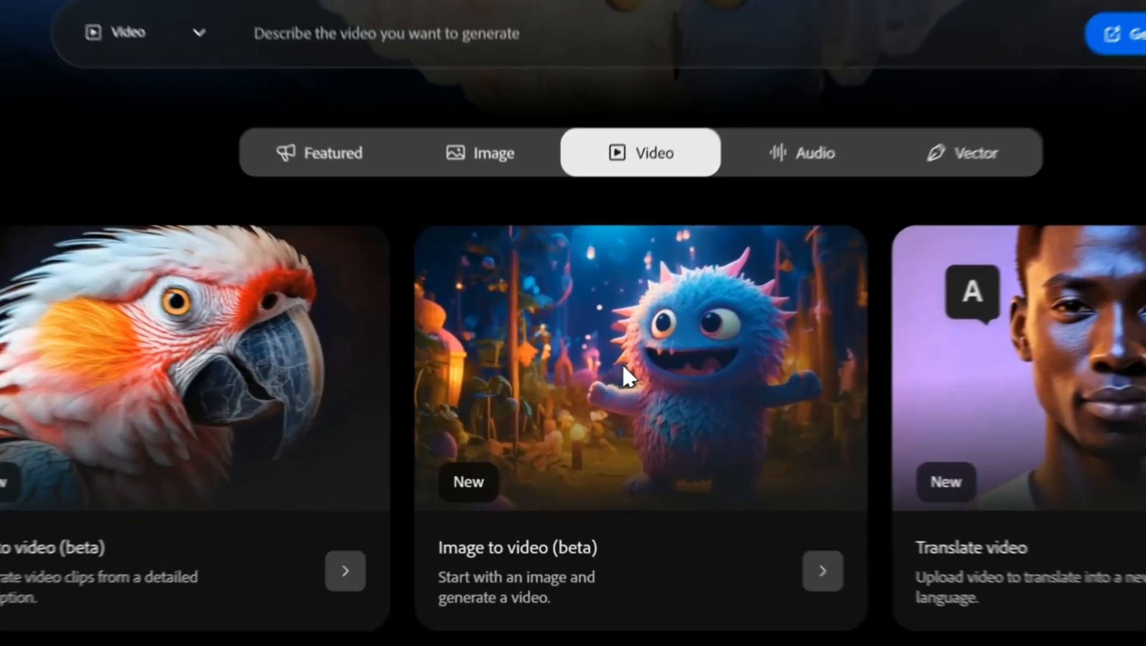
click(584, 454)
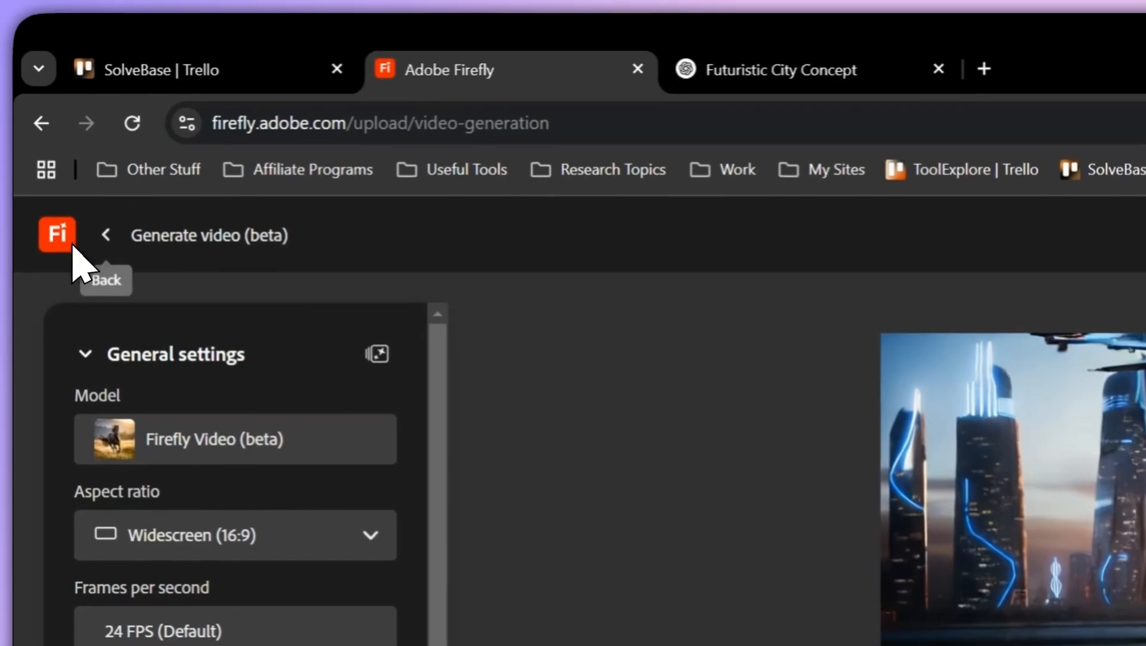
Return to the Firefly home page and open the Text to image tool
click(90, 238)
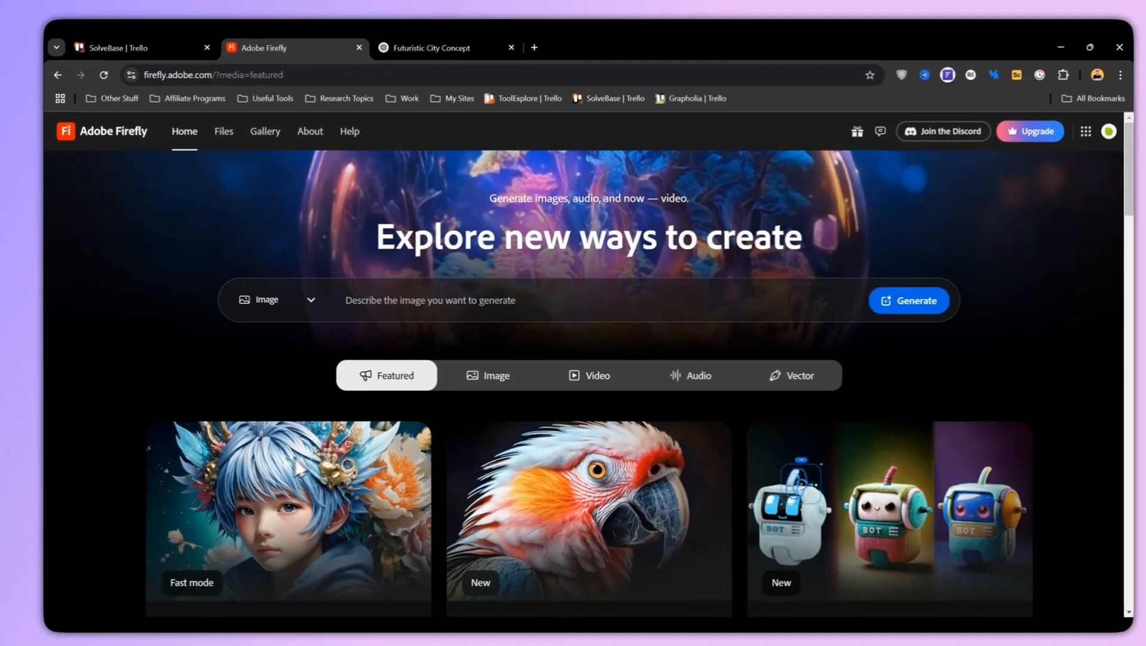
scroll(256, 456, down, 2)
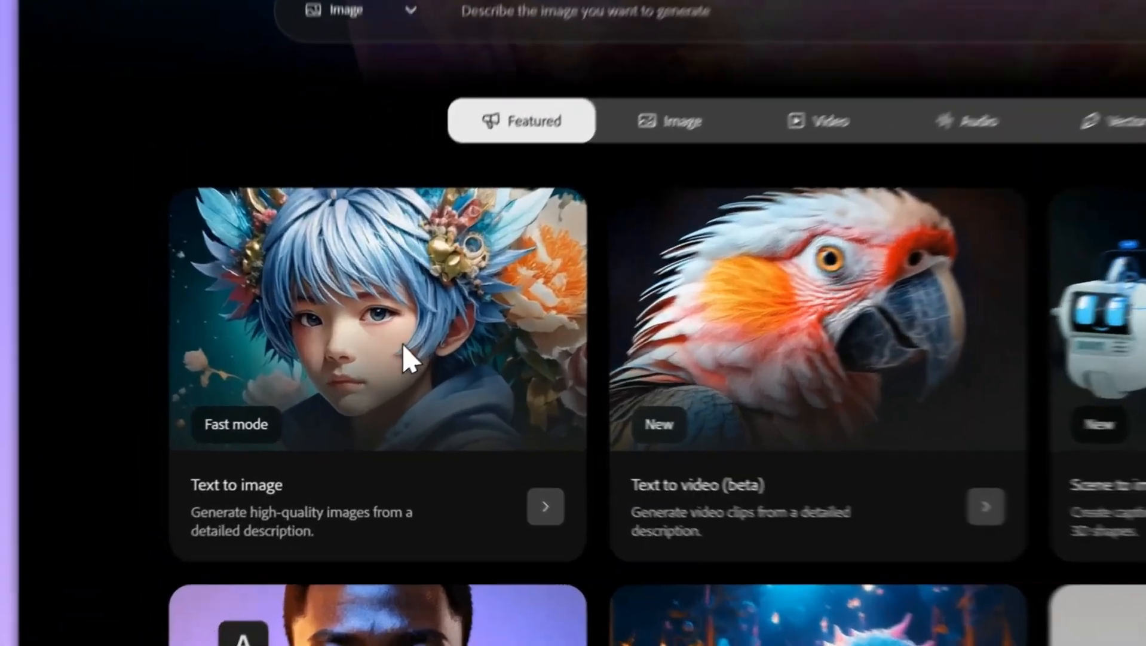
click(301, 419)
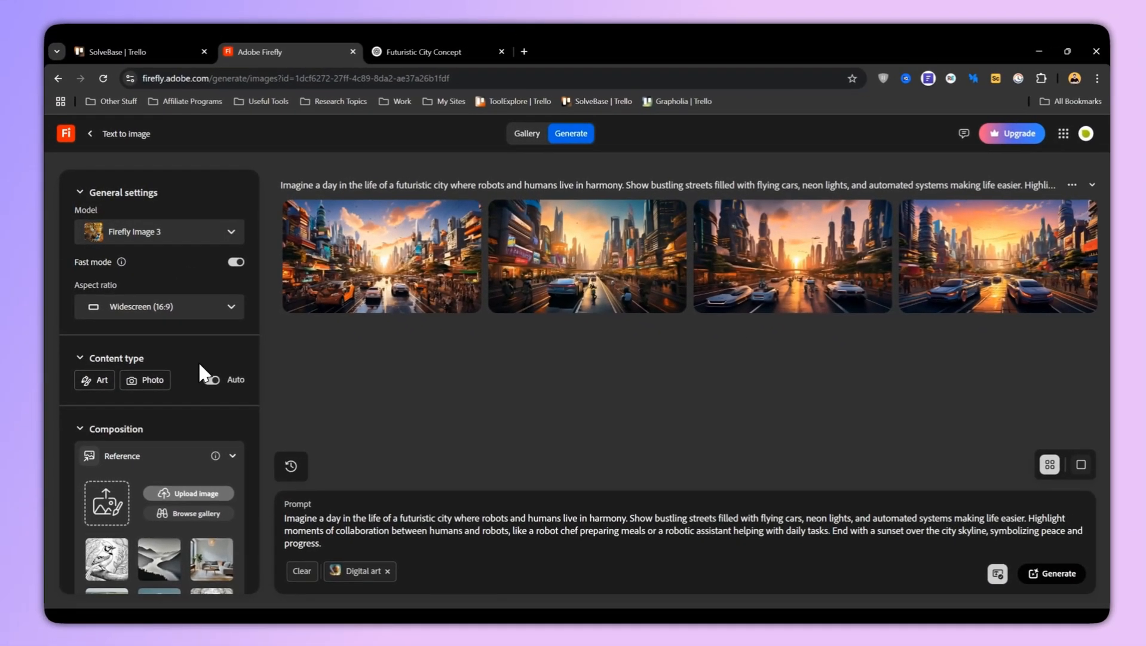
Review the text-to-image settings and the available models, keeping Firefly Image 3 selected
scroll(129, 308, down, 2)
scroll(130, 307, up, 2)
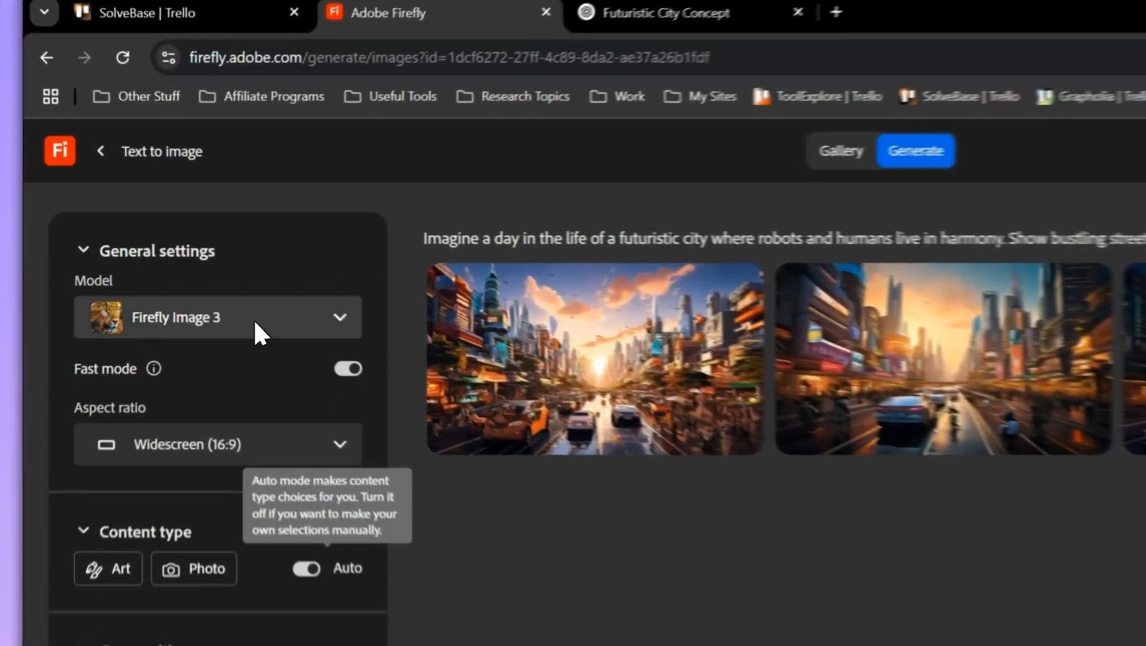
click(180, 232)
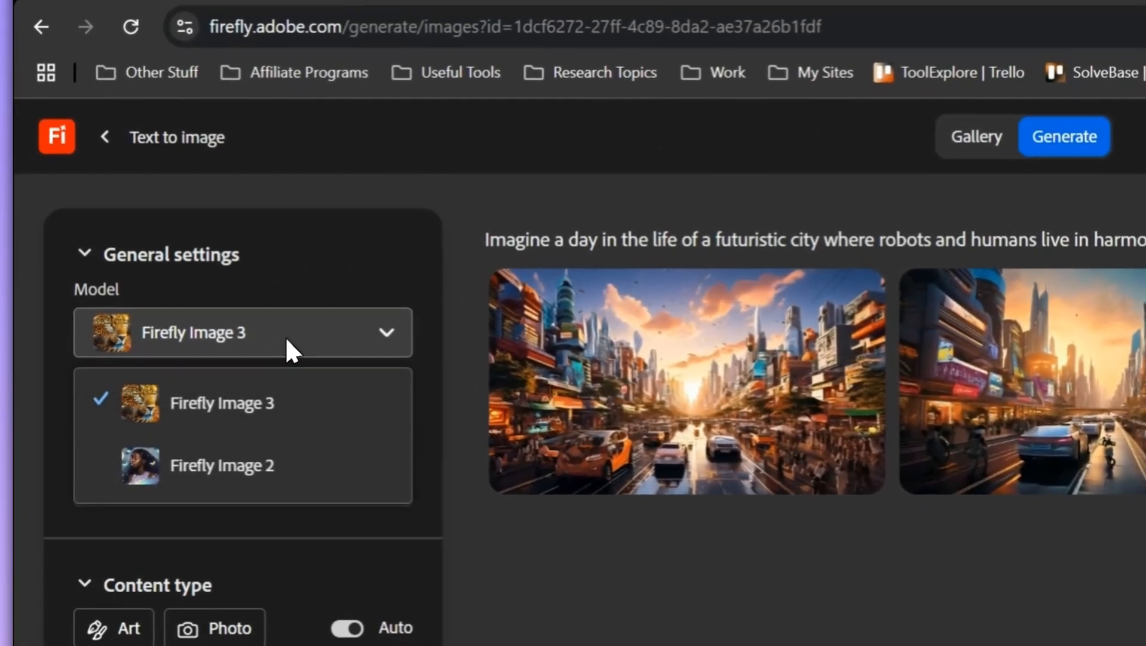
click(285, 336)
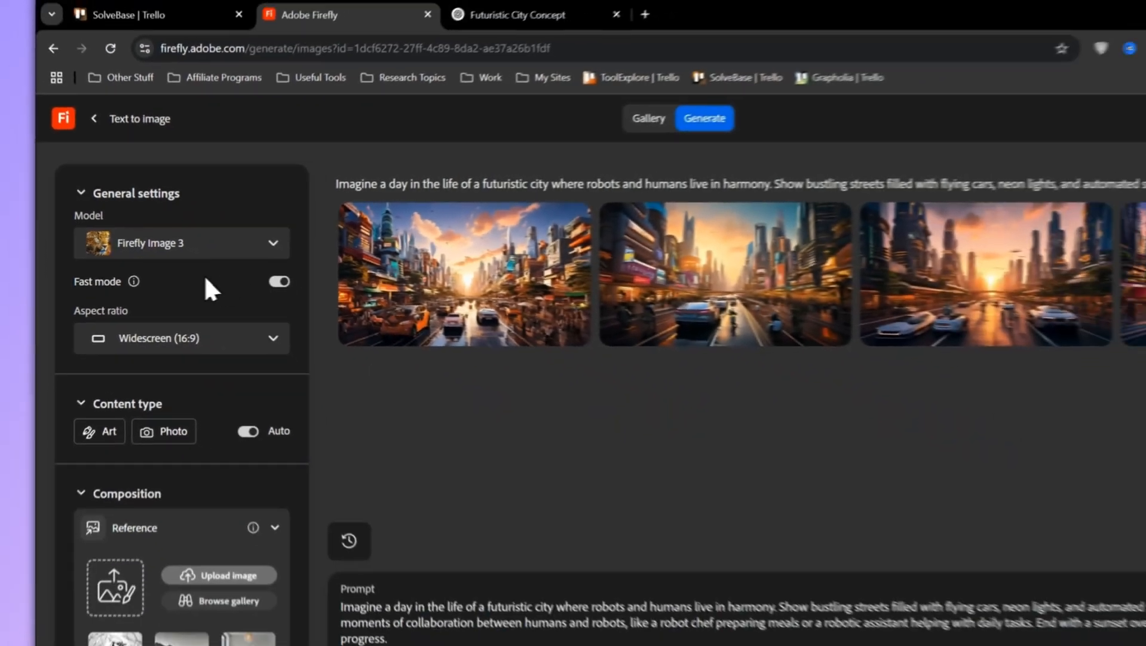
mouse_move(148, 396)
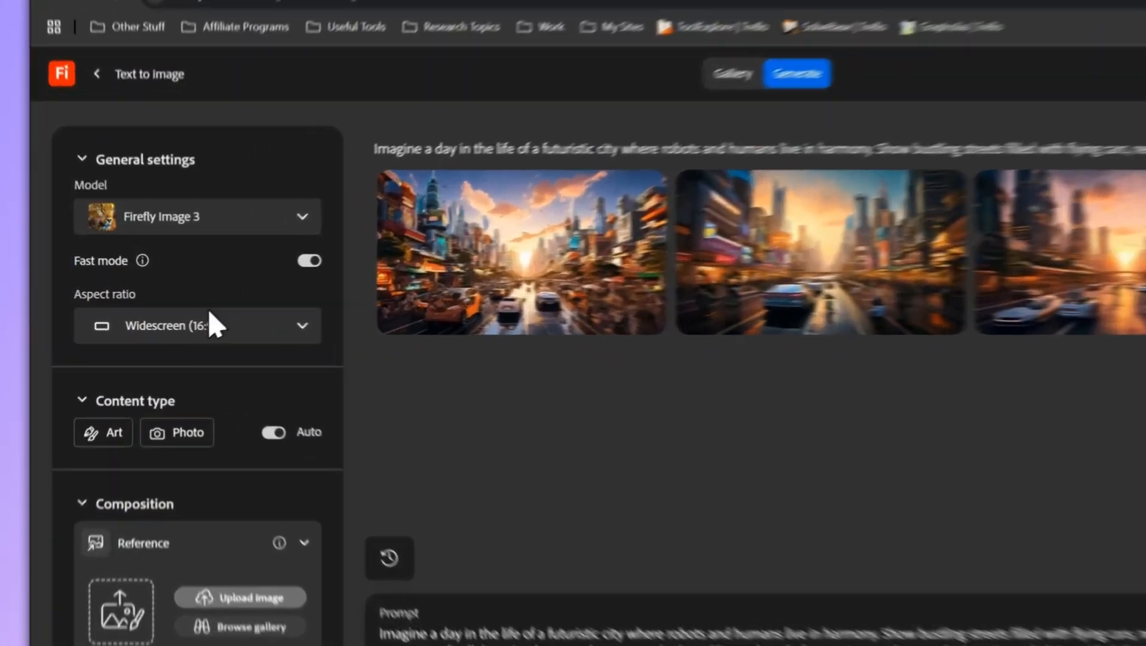
Review the aspect ratio options, keeping Widescreen (16:9), and browse the composition reference image gallery
click(162, 317)
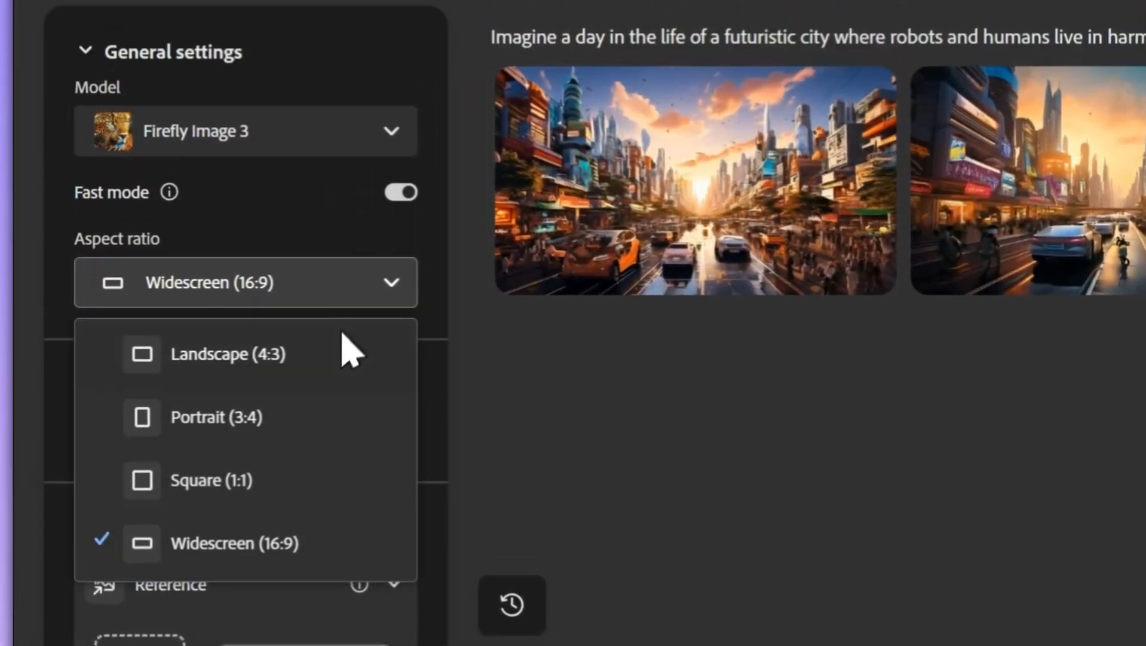
click(321, 470)
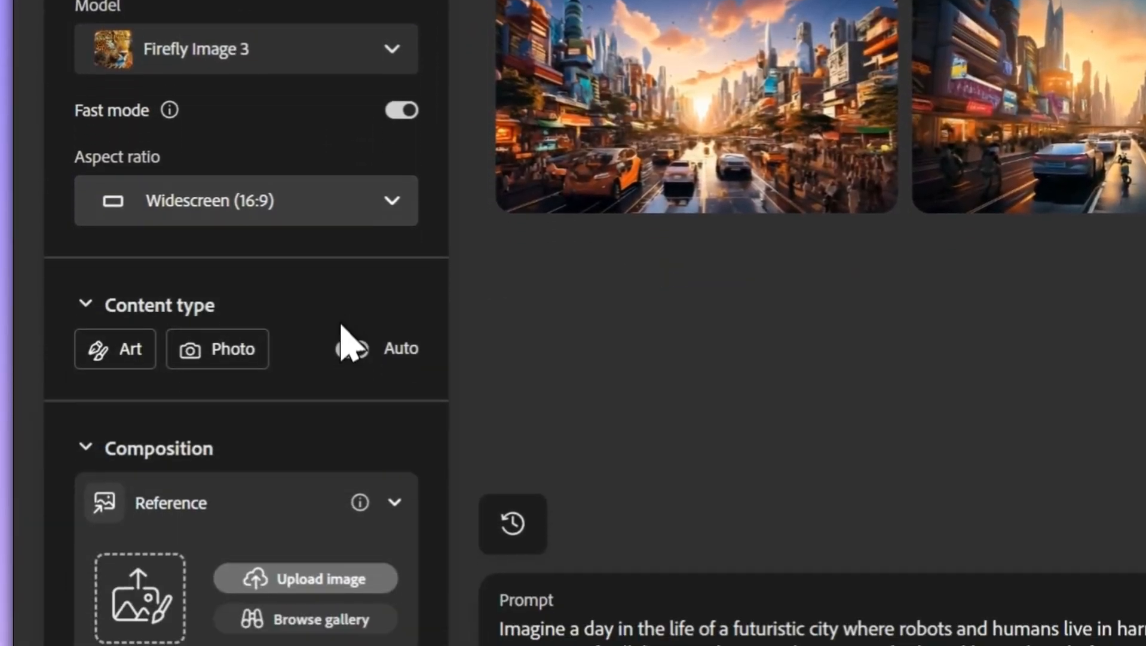
scroll(350, 344, down, 5)
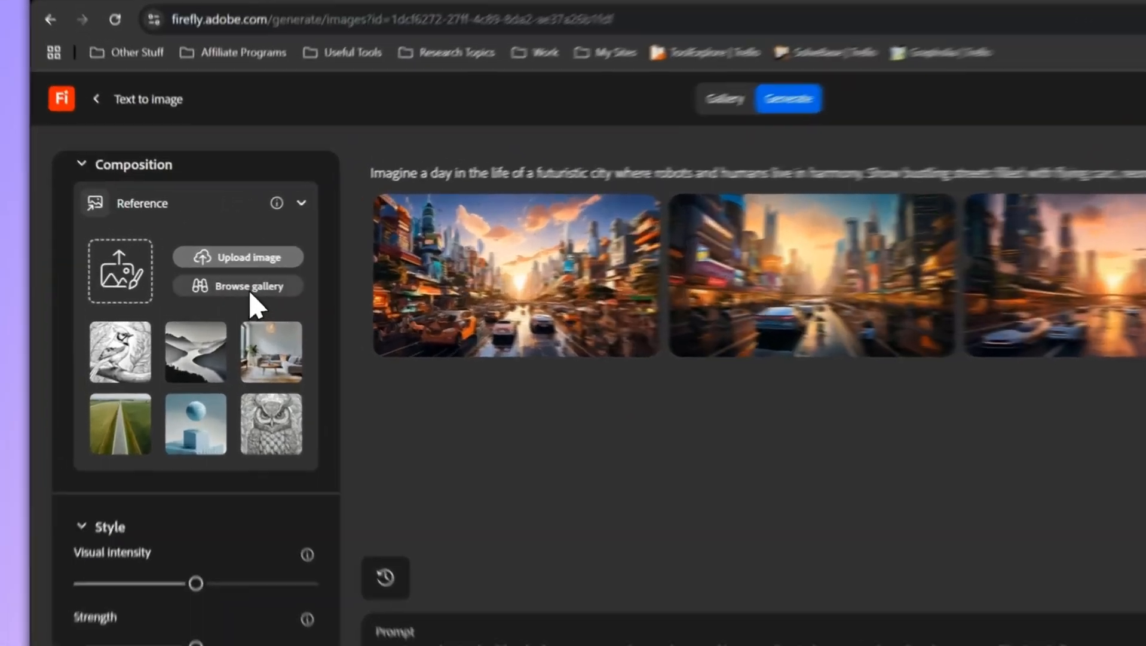
click(194, 257)
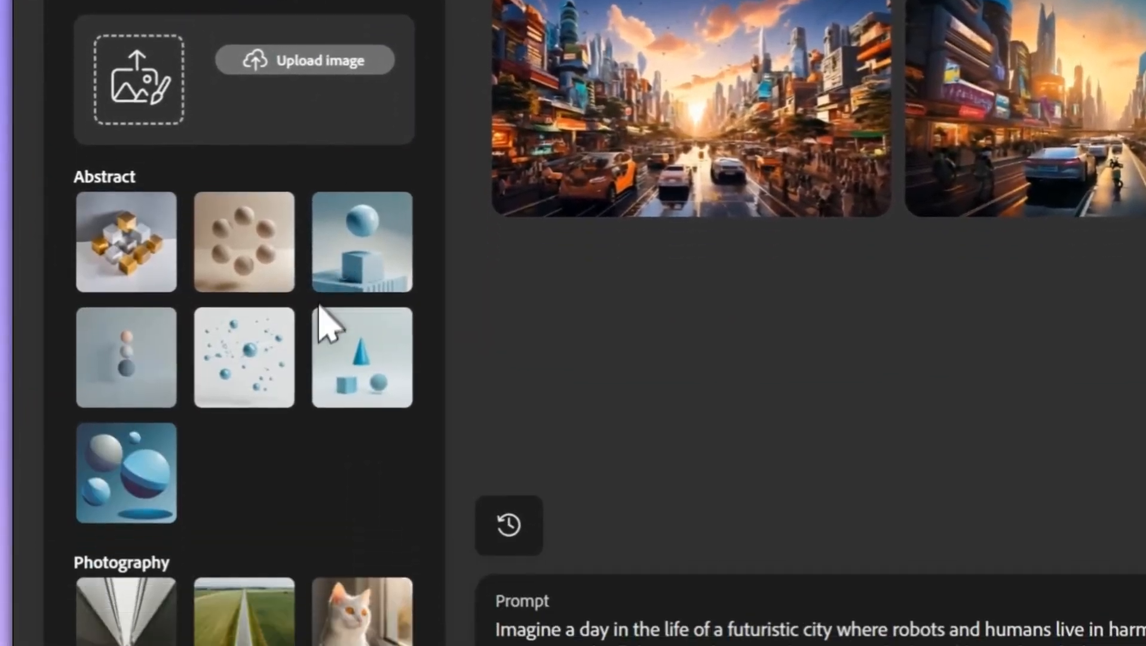
scroll(326, 328, down, 5)
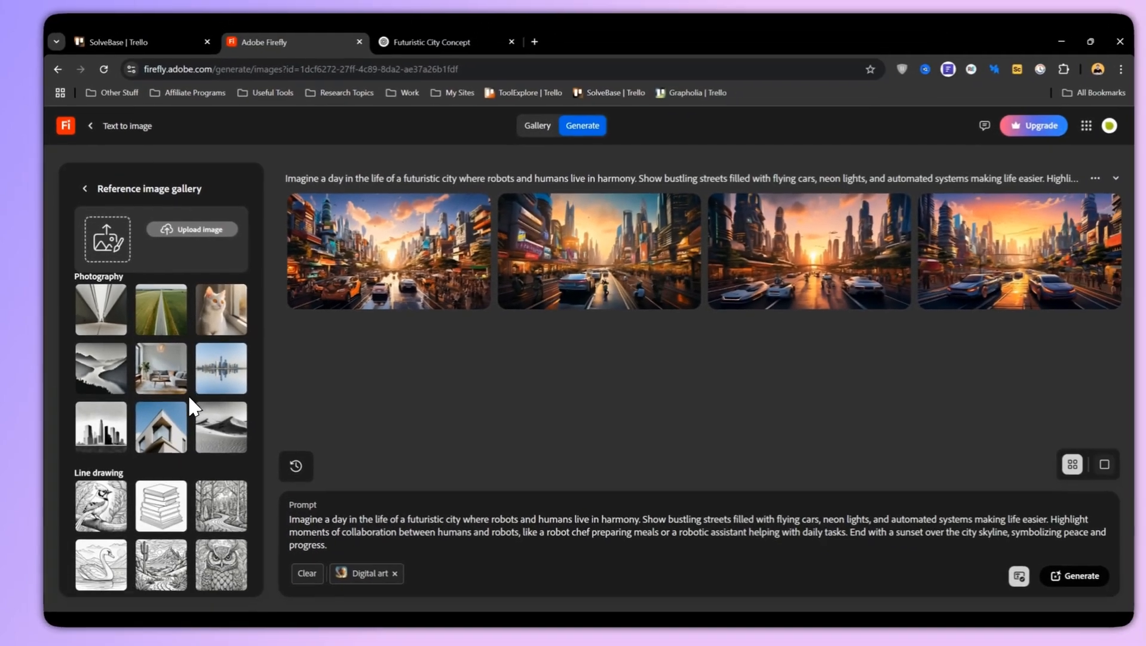
scroll(161, 335, up, 5)
click(85, 188)
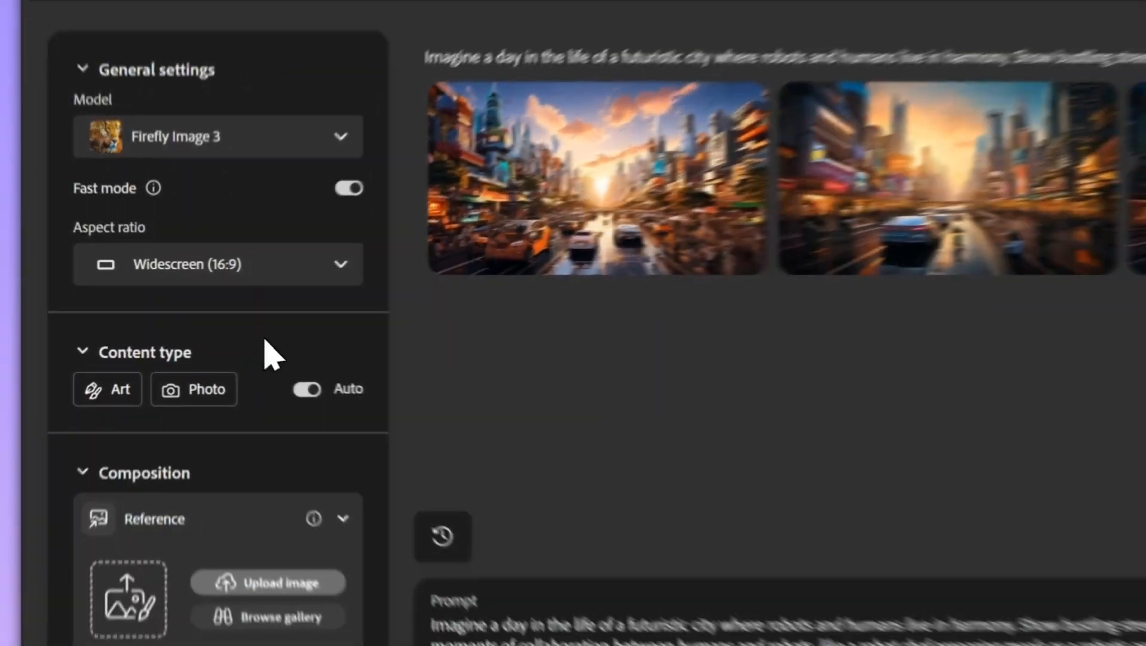
Review the composition and style settings and browse the style reference image gallery
scroll(287, 430, down, 3)
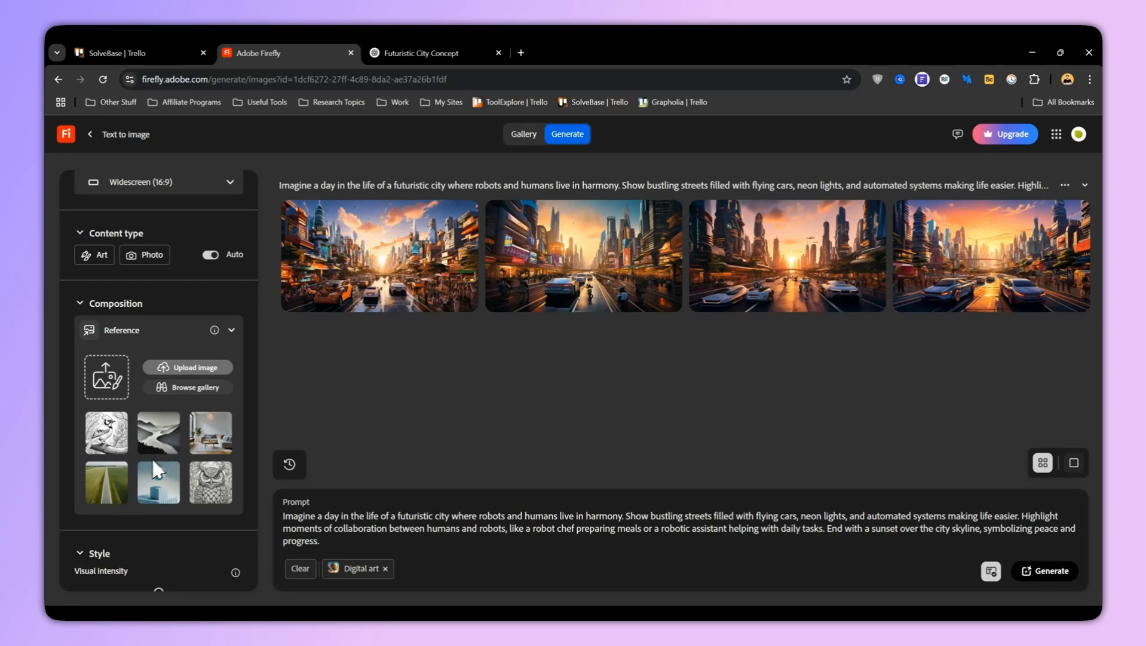
scroll(162, 427, down, 5)
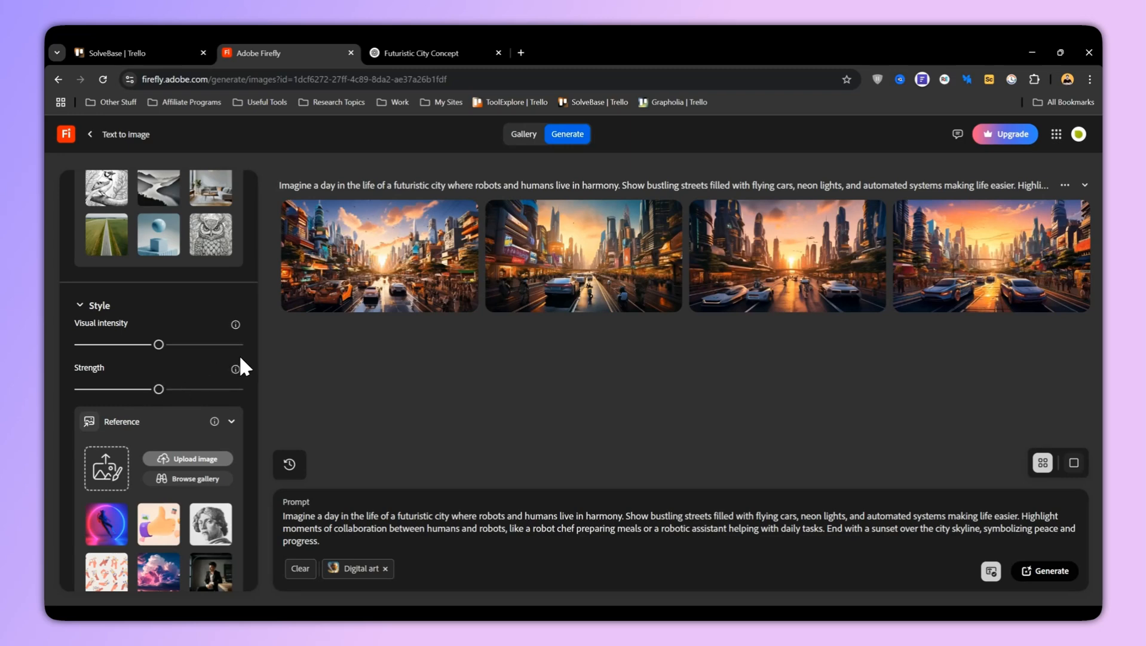
scroll(243, 367, down, 3)
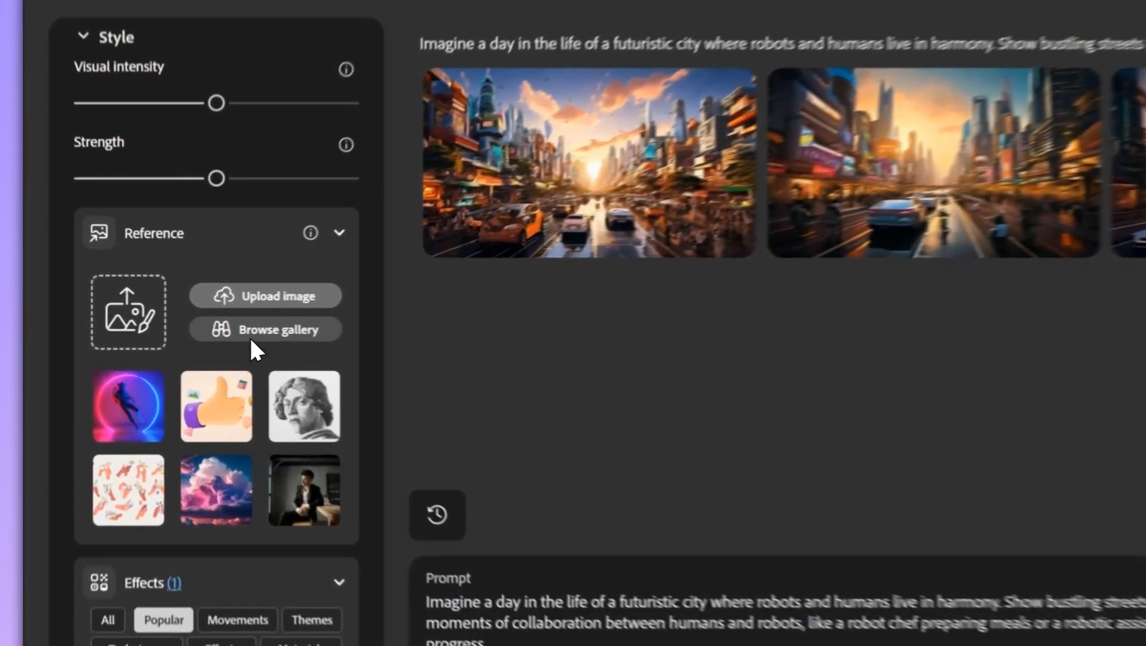
click(180, 356)
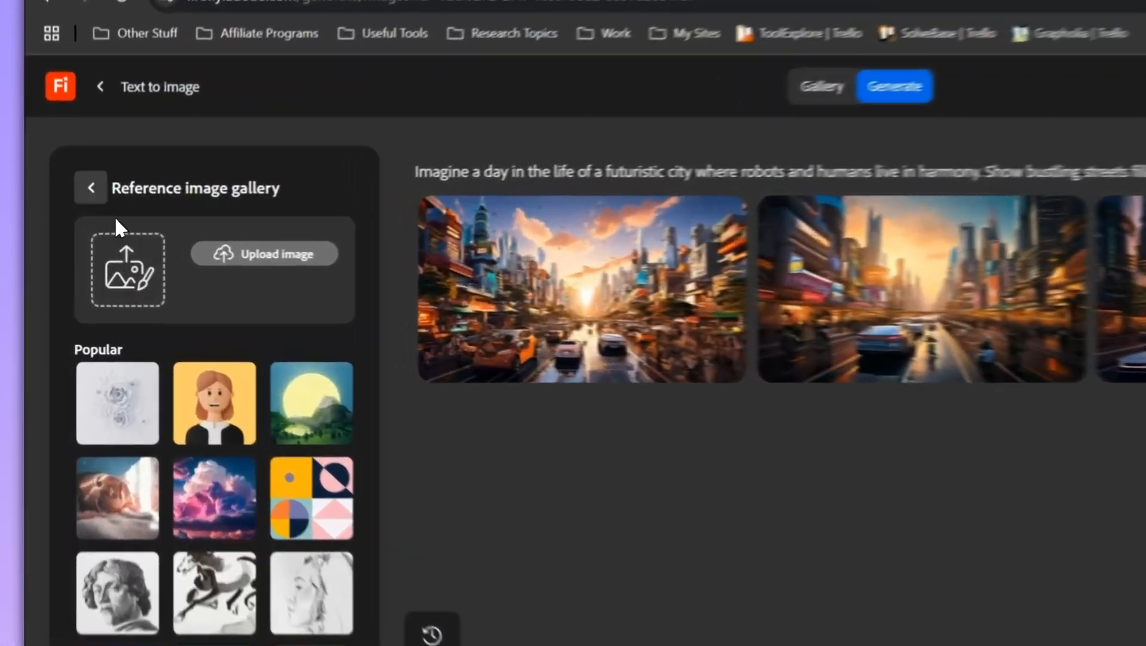
click(84, 194)
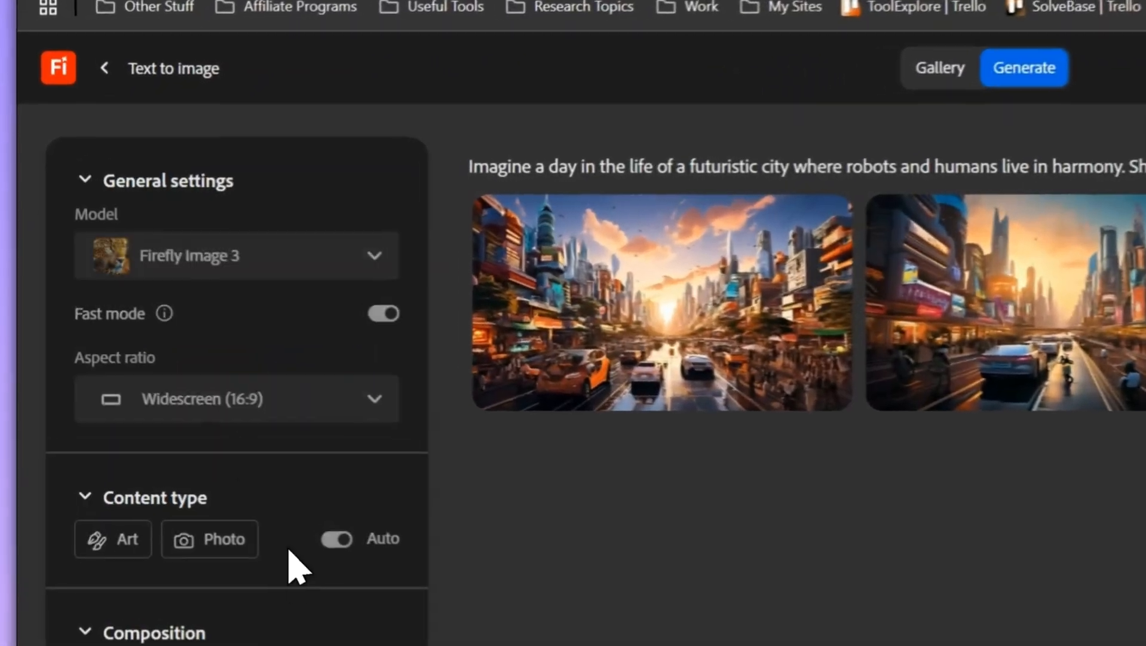
Review the effects, color and tone, lighting and camera angle options, leaving them unchanged, and highlight the prompt text
scroll(166, 372, down, 10)
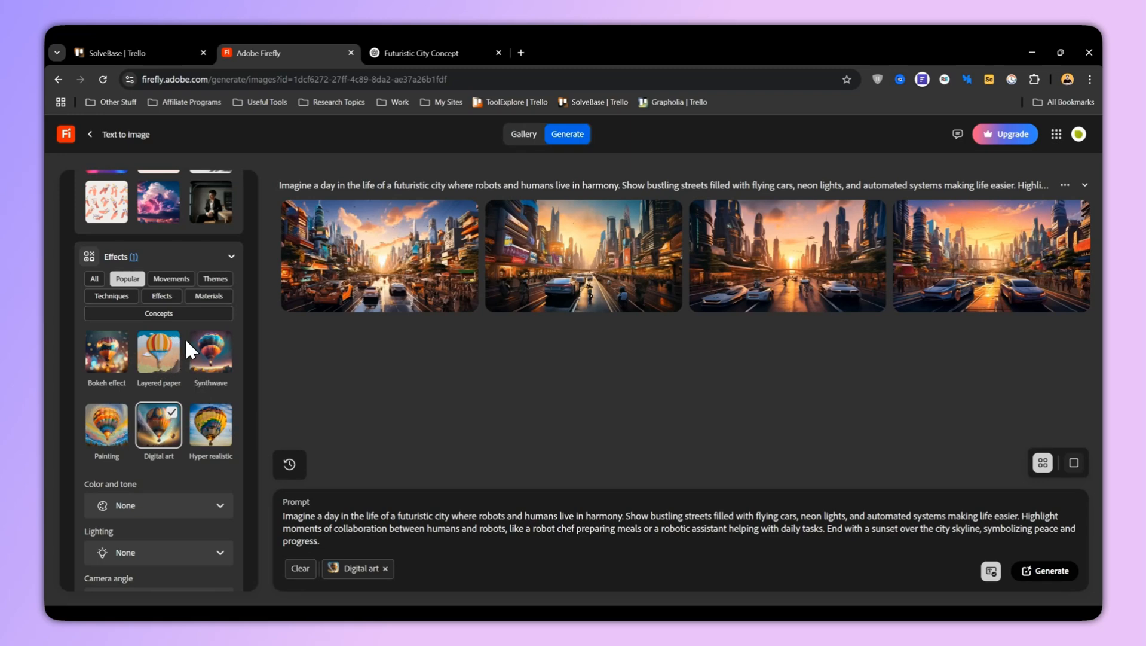
scroll(159, 437, down, 1)
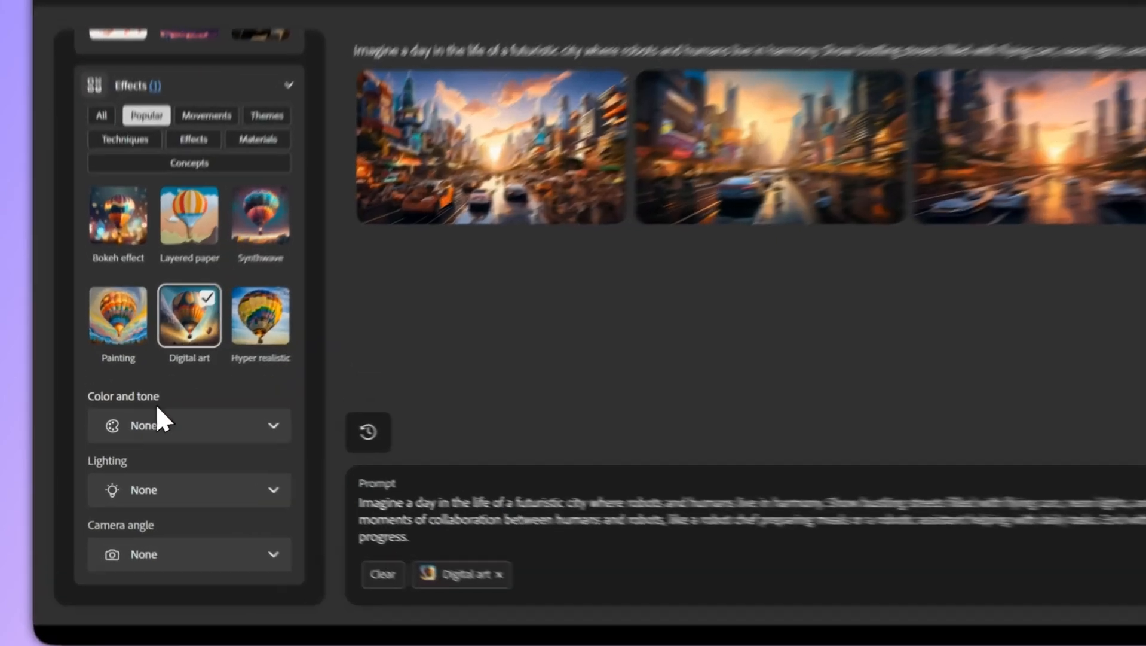
click(143, 461)
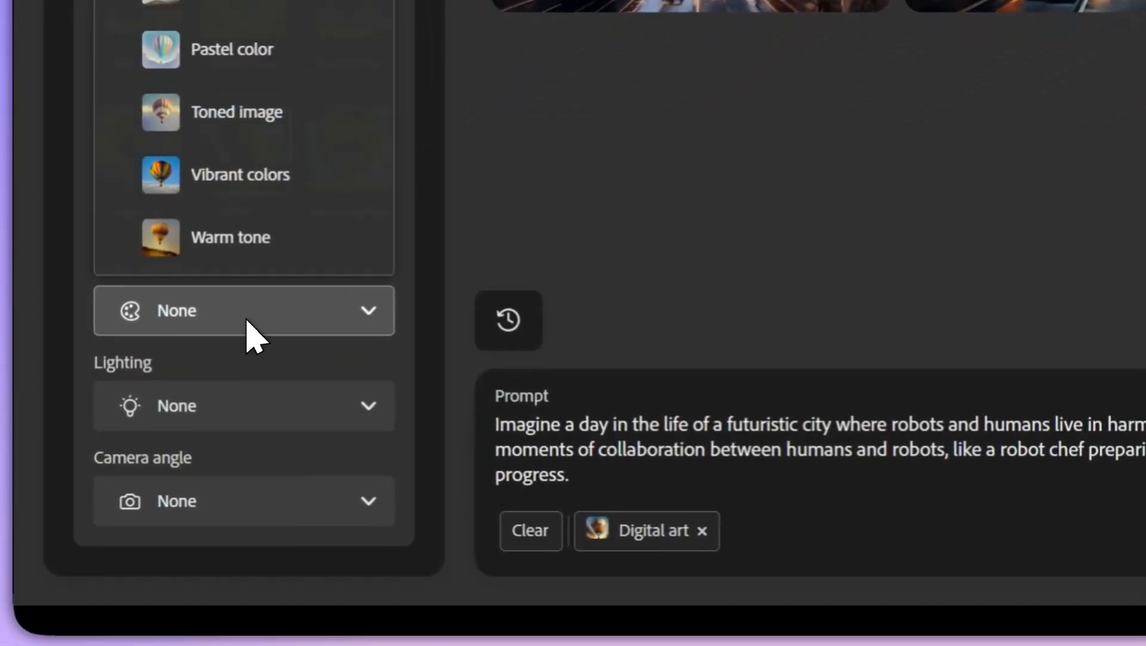
click(254, 332)
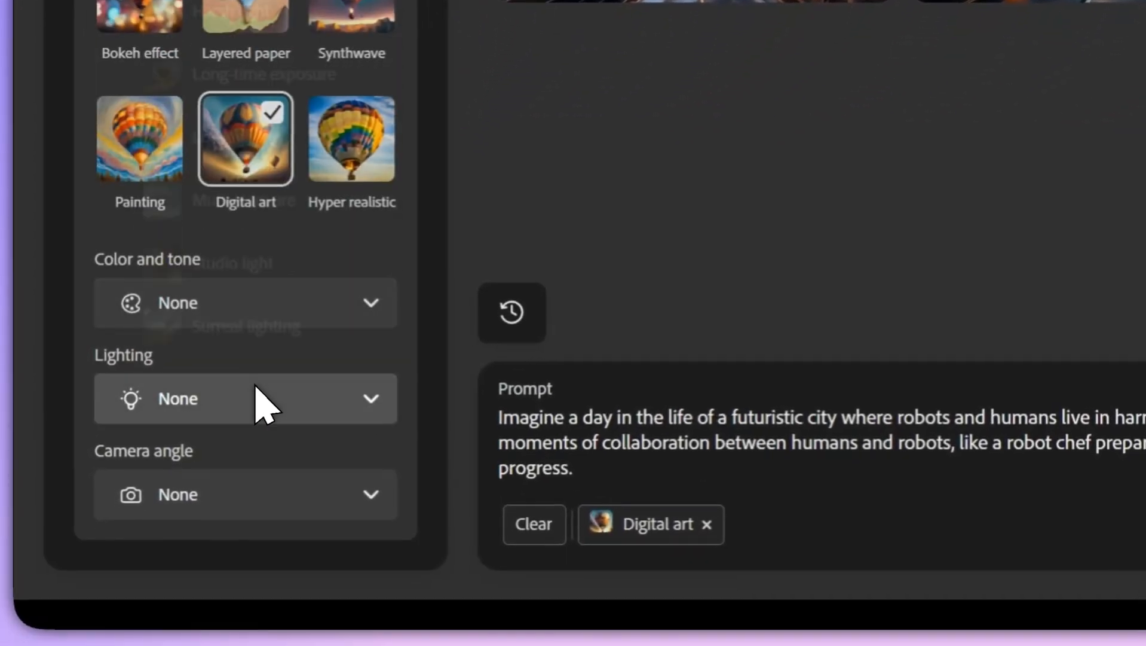
click(254, 406)
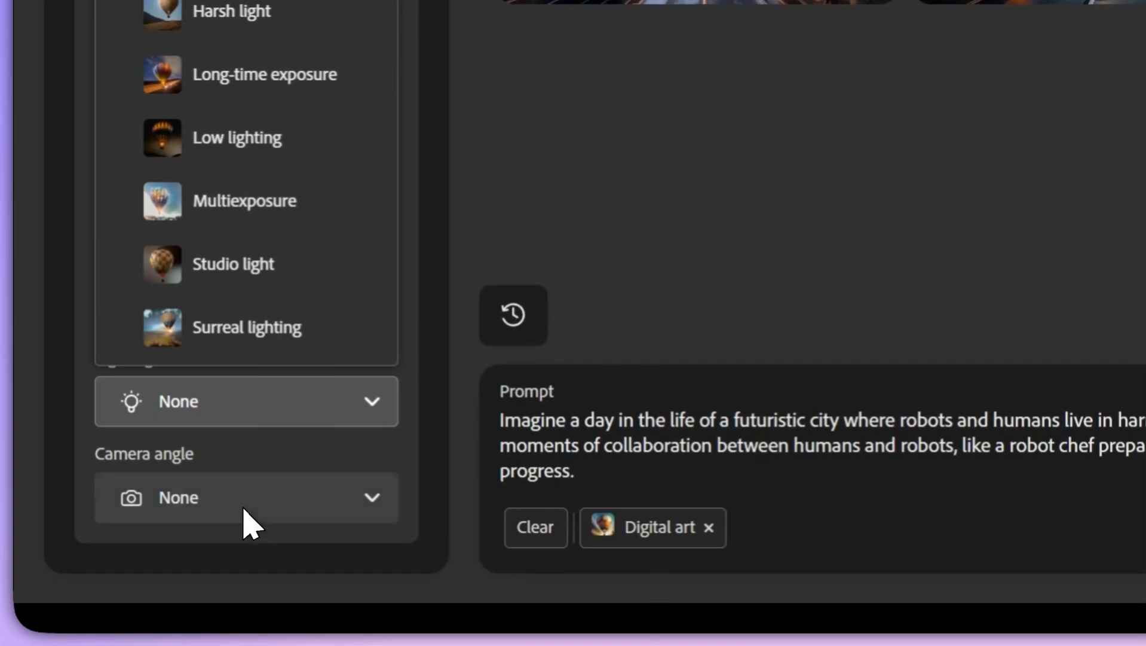
click(245, 509)
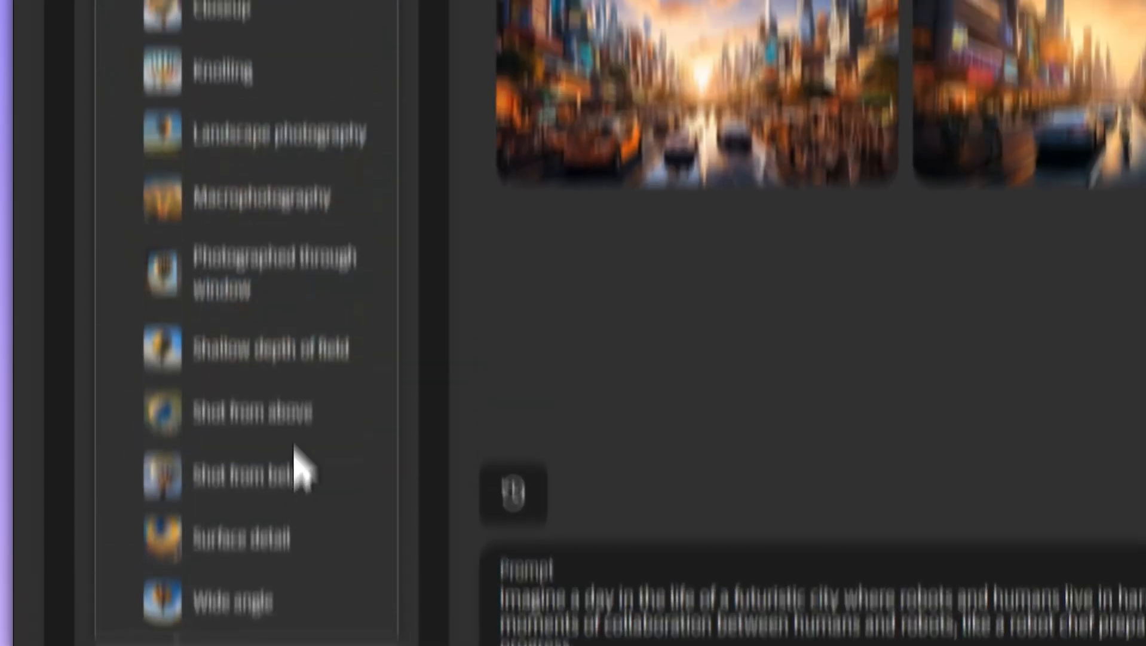
click(311, 487)
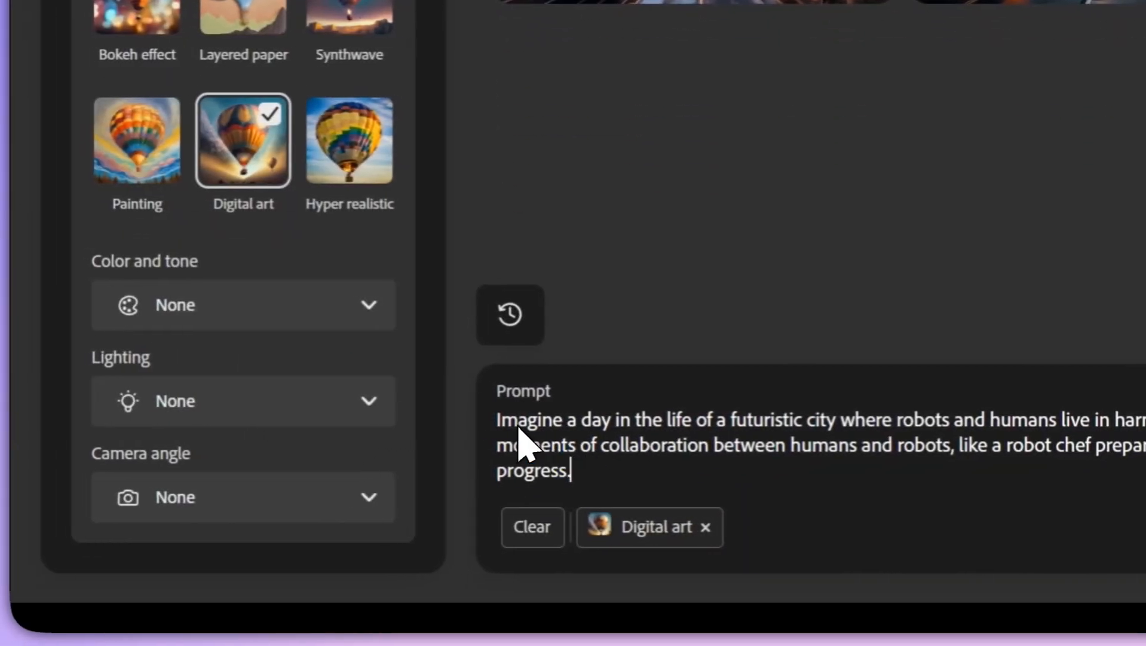
triple_click(519, 442)
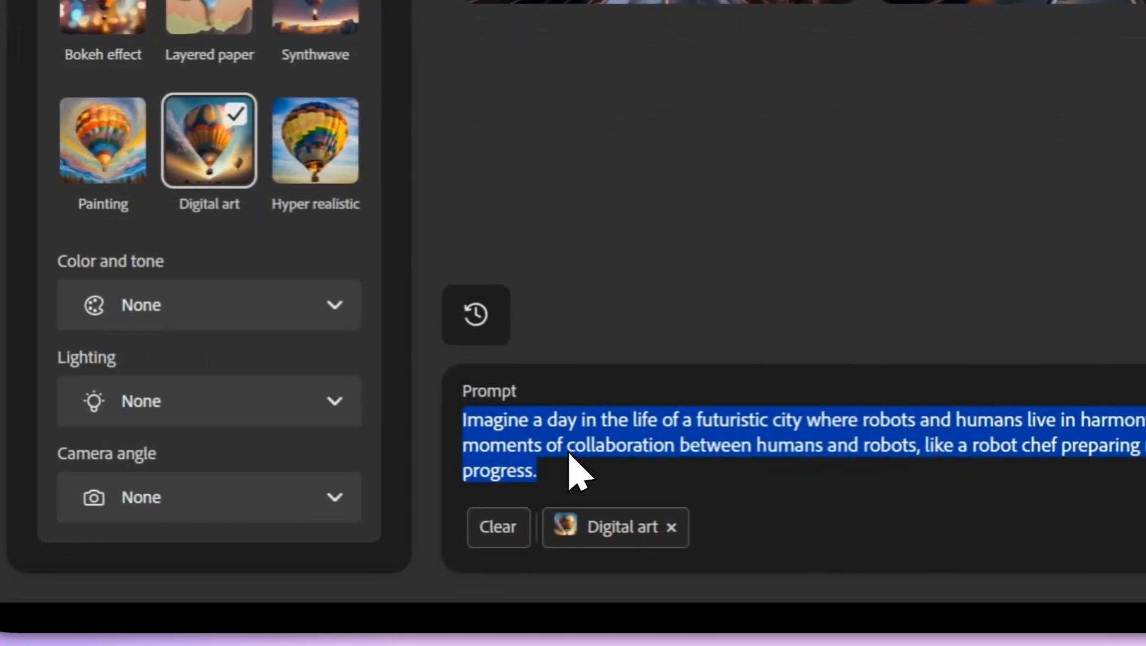
click(609, 445)
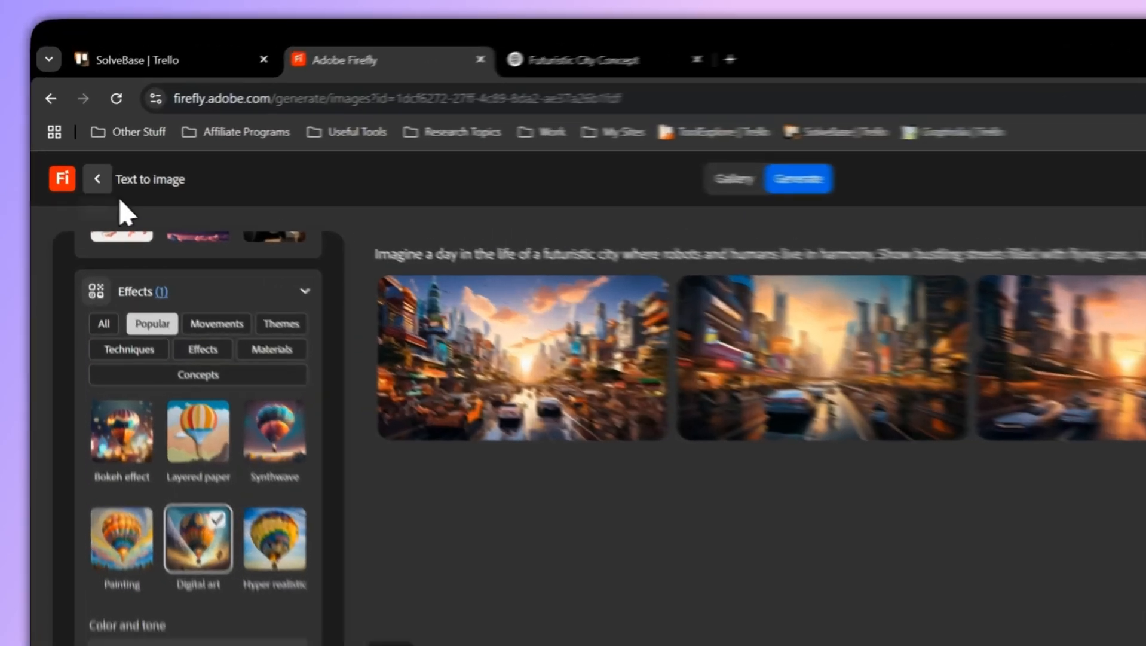
Open the video generator from the home page and add the futuristic city street image as the first frame
click(90, 134)
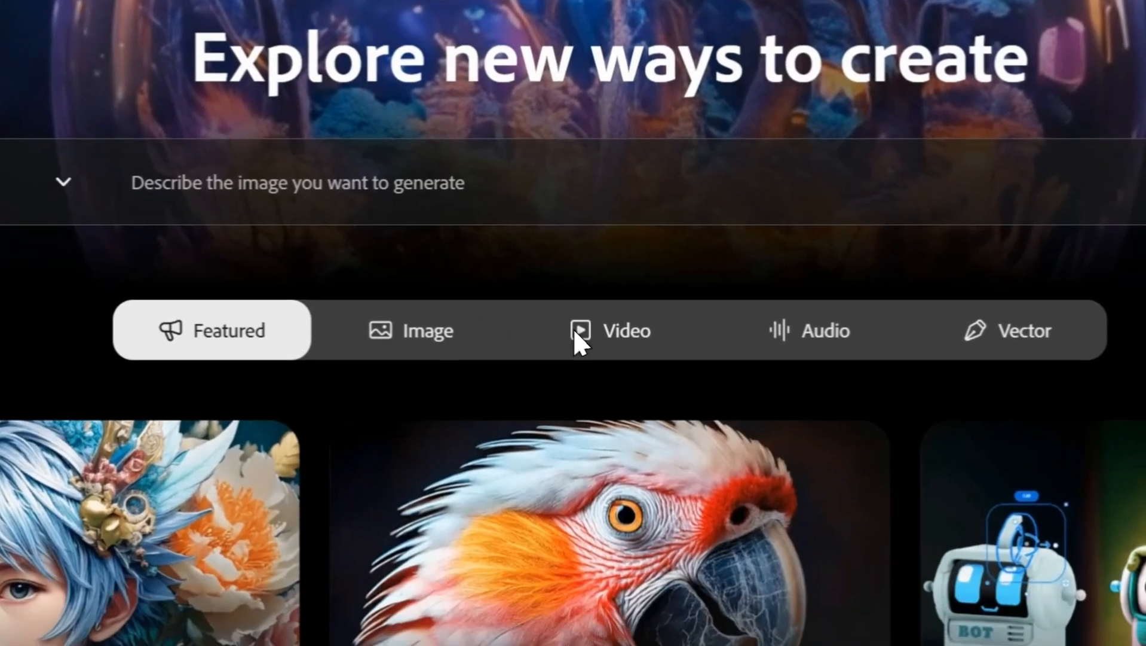
click(575, 332)
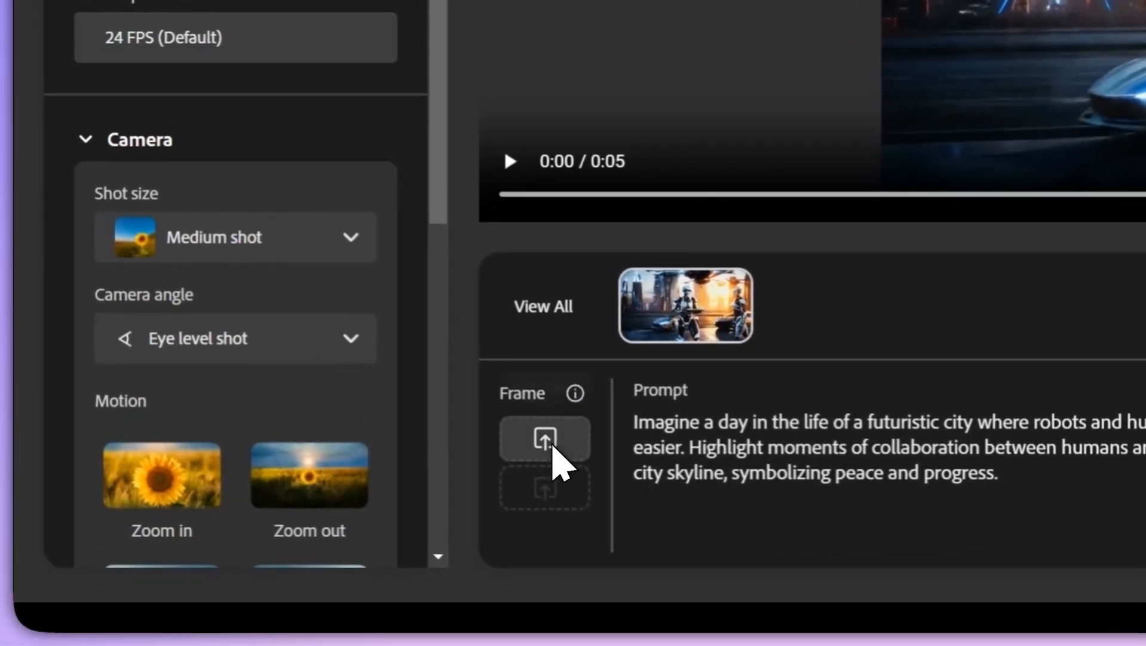
click(550, 443)
click(1145, 275)
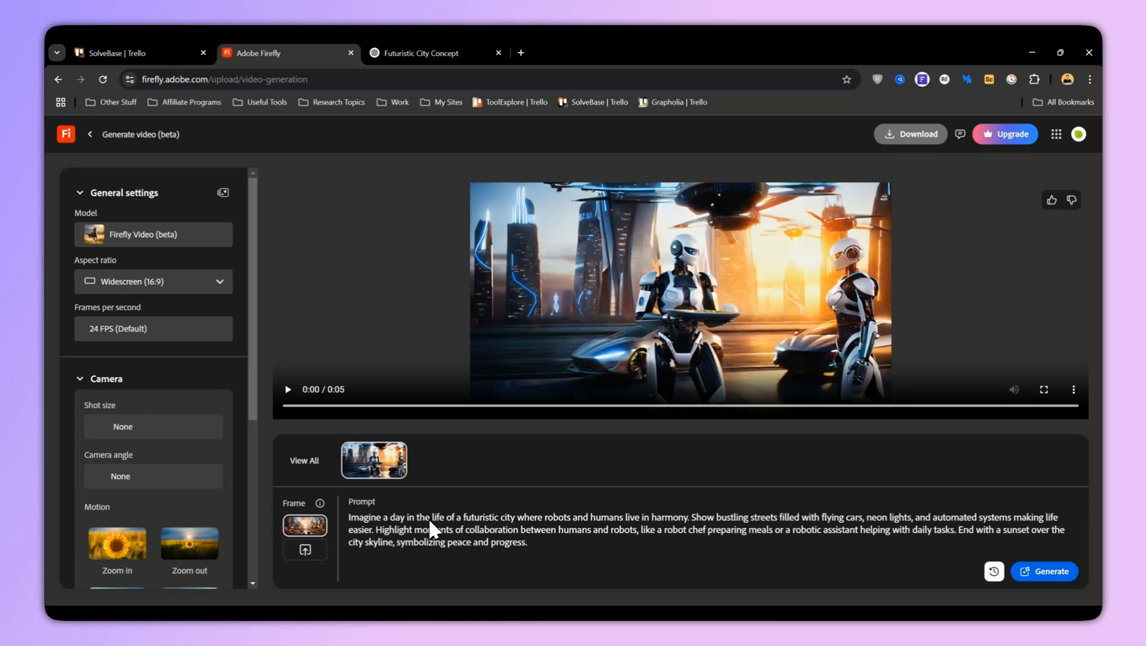
Generate the video from the futuristic city frame and prompt, and play the result
click(1027, 570)
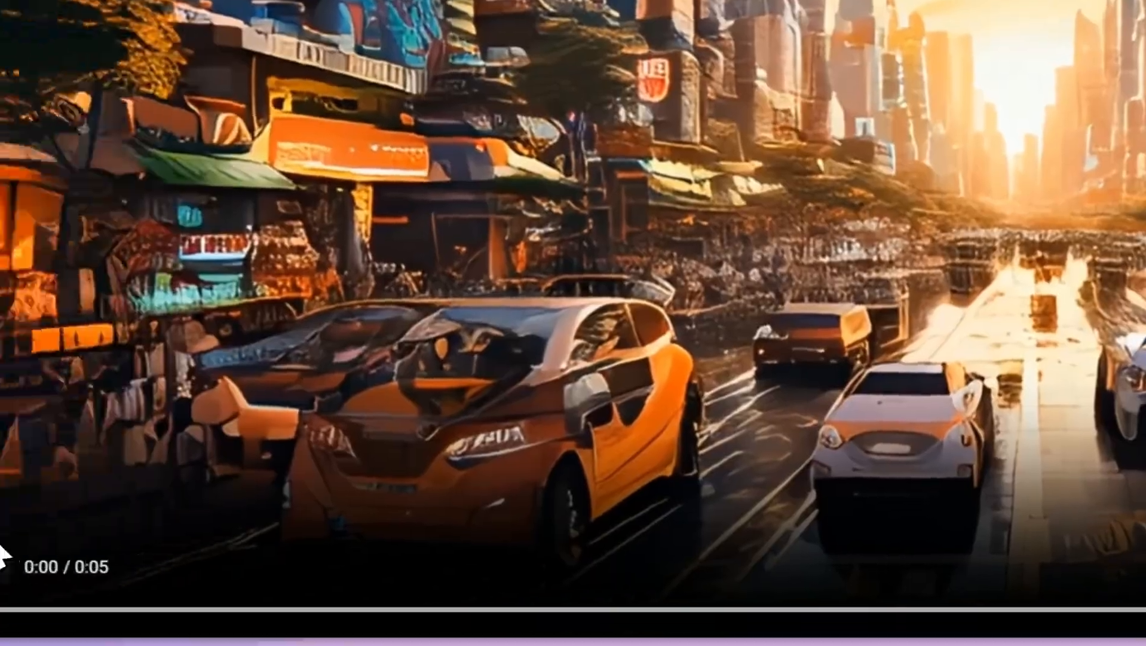
click(2, 562)
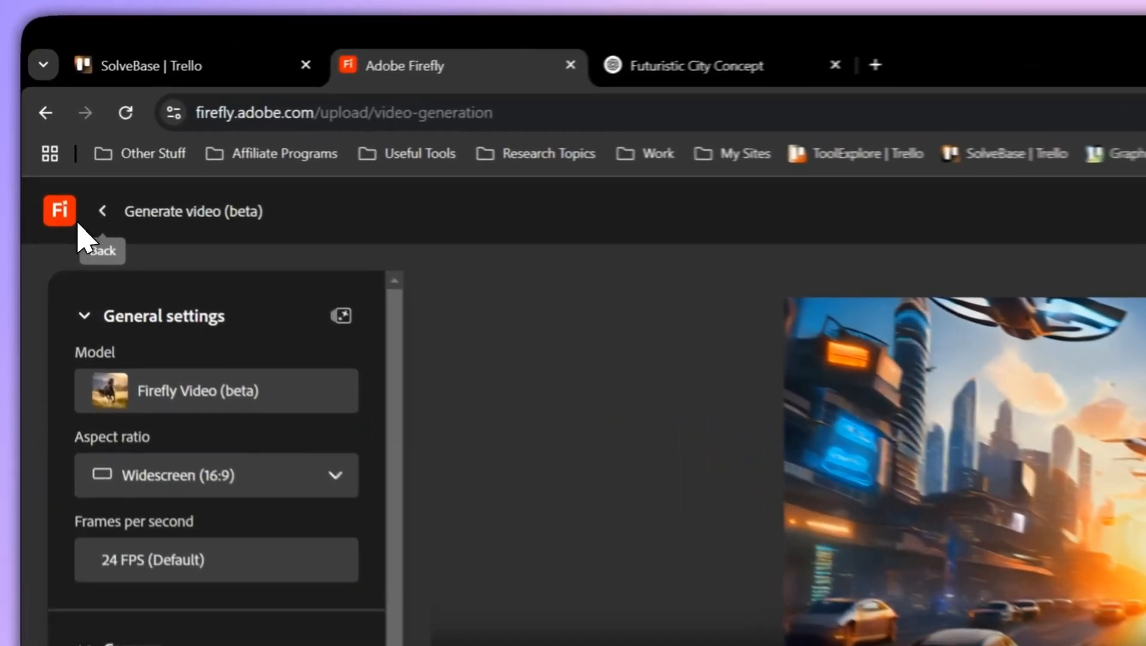
Return to the Firefly home page and sign out of the current account
click(79, 225)
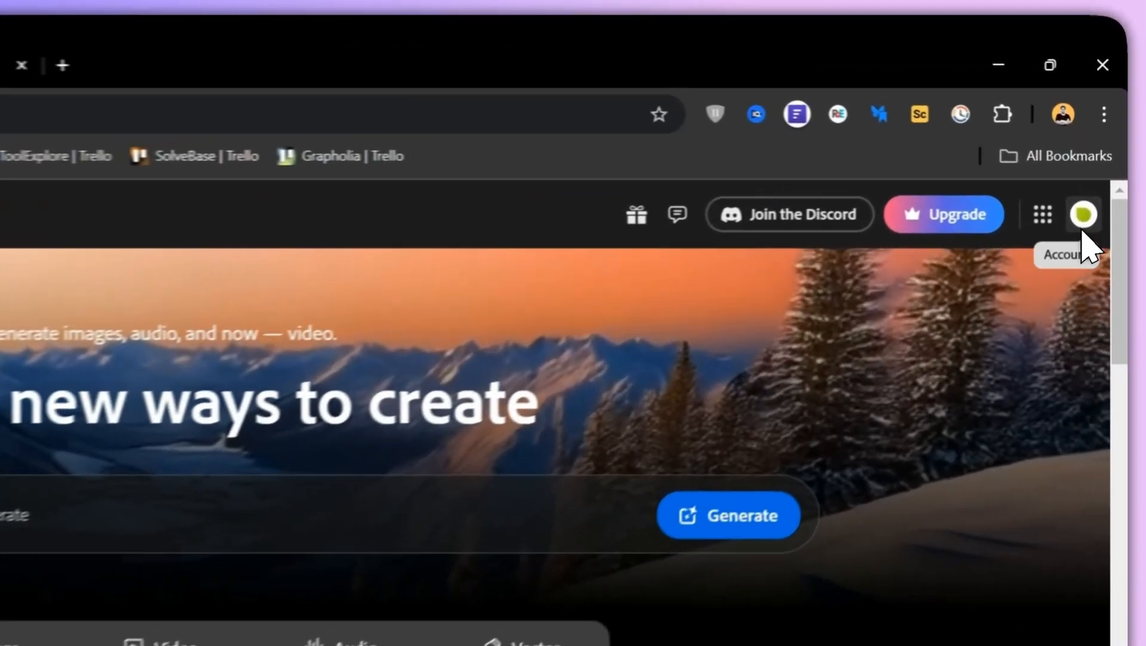
click(1083, 227)
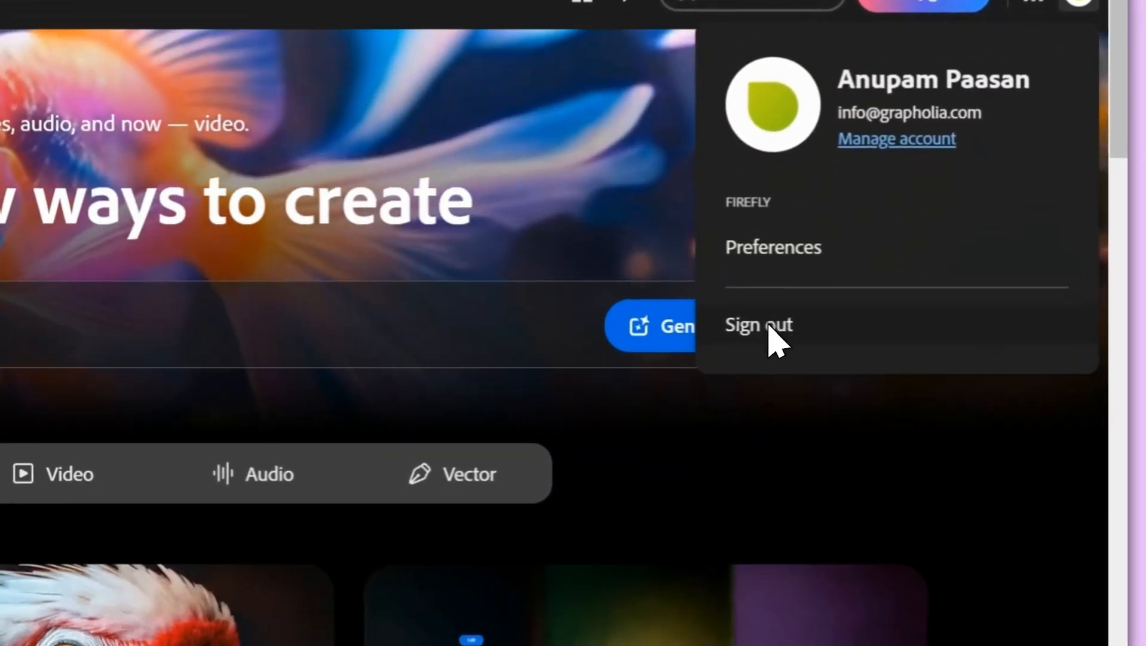
click(796, 556)
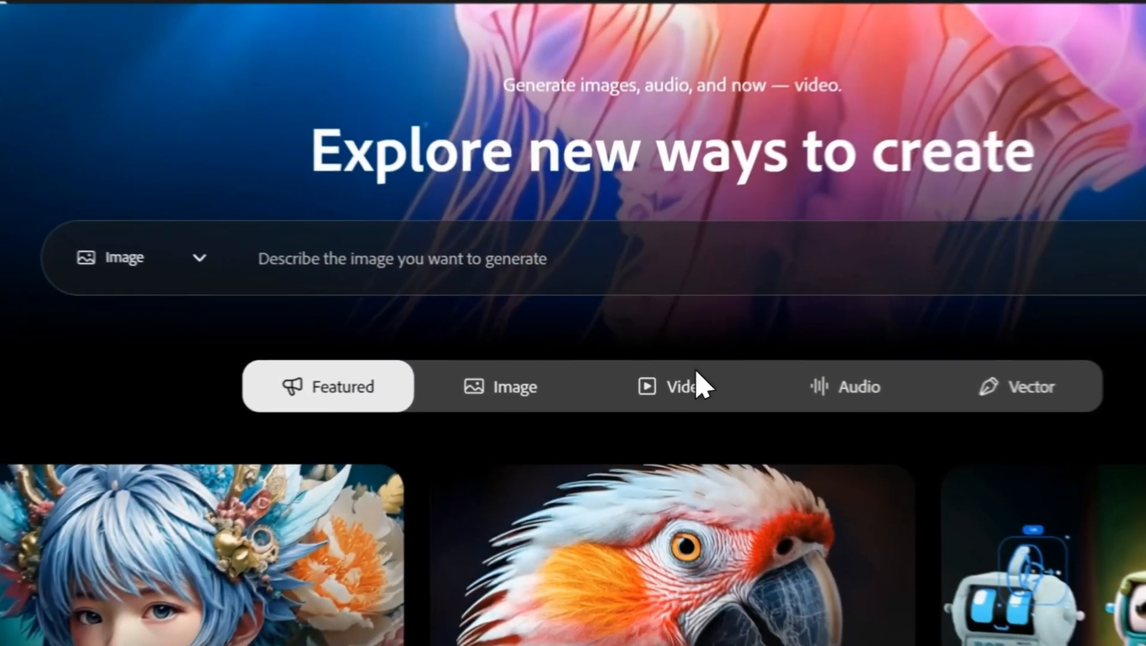
Open the lone explorer video from the generation history and agree to the image upload terms
click(596, 371)
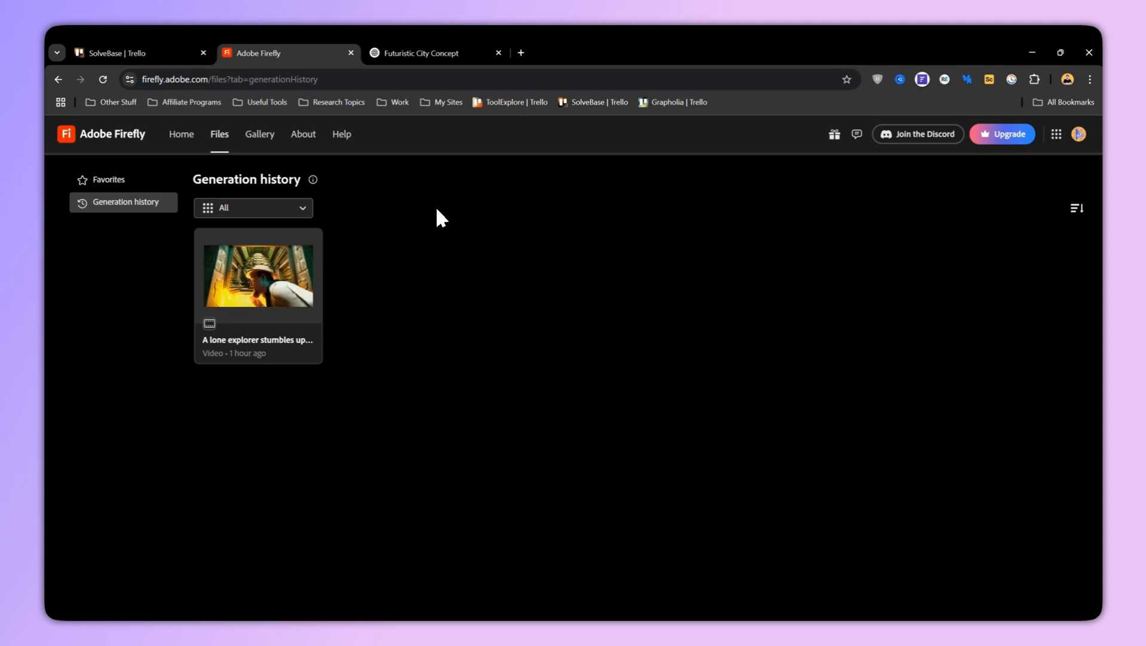
click(274, 286)
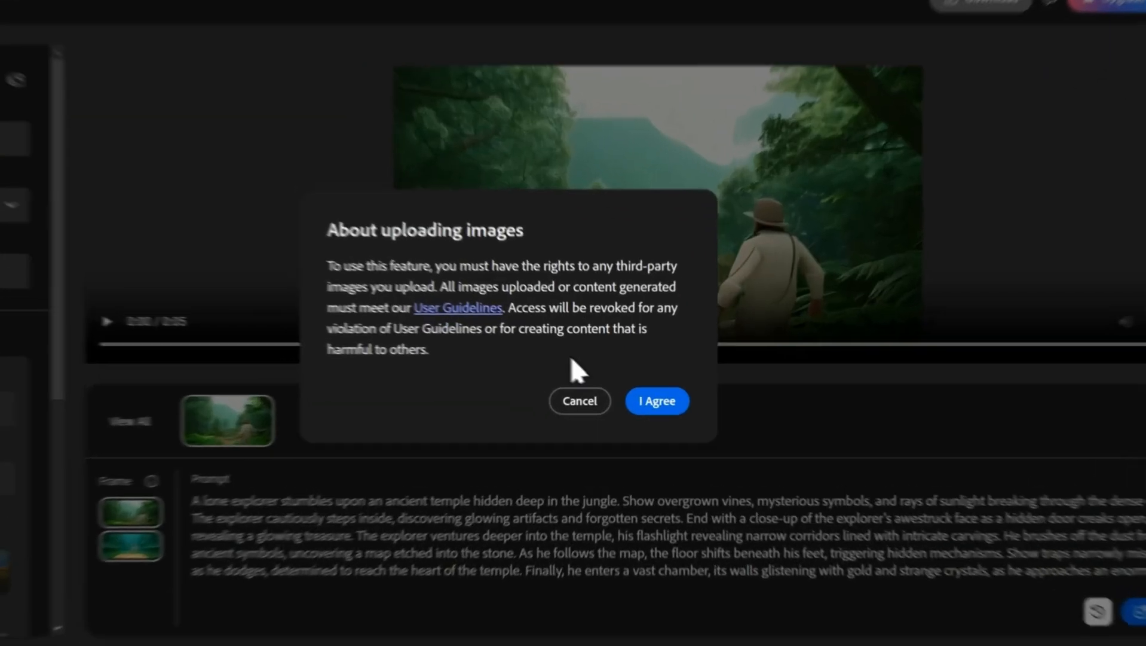
click(651, 400)
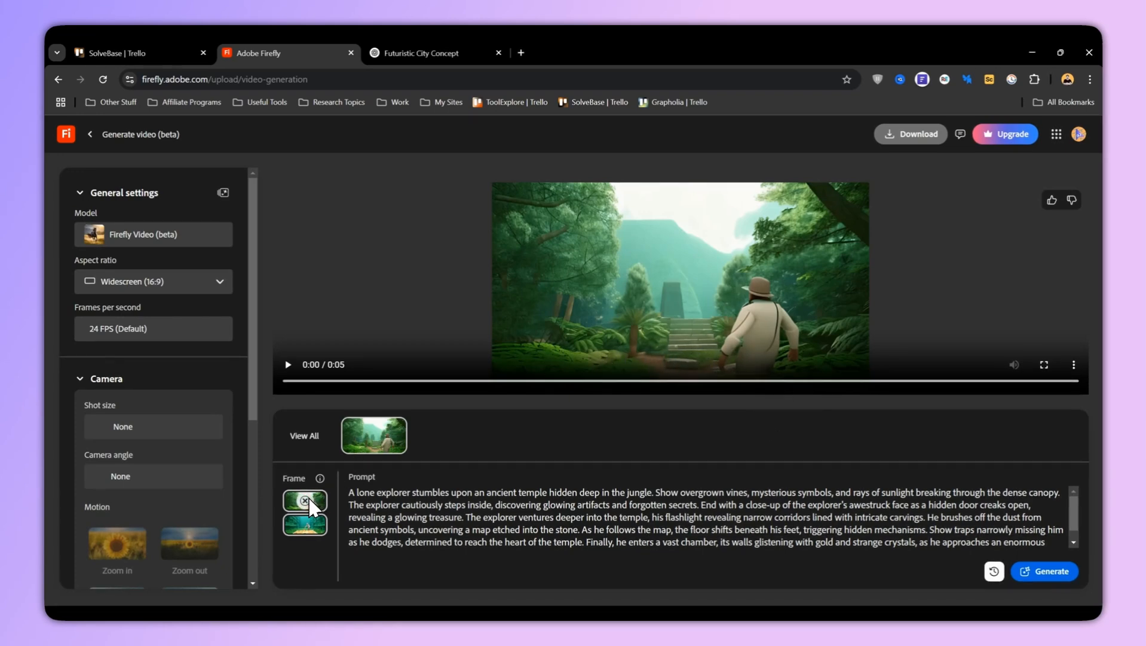
Examine the first and last frames and the full prompt used for the explorer video
mouse_move(312, 527)
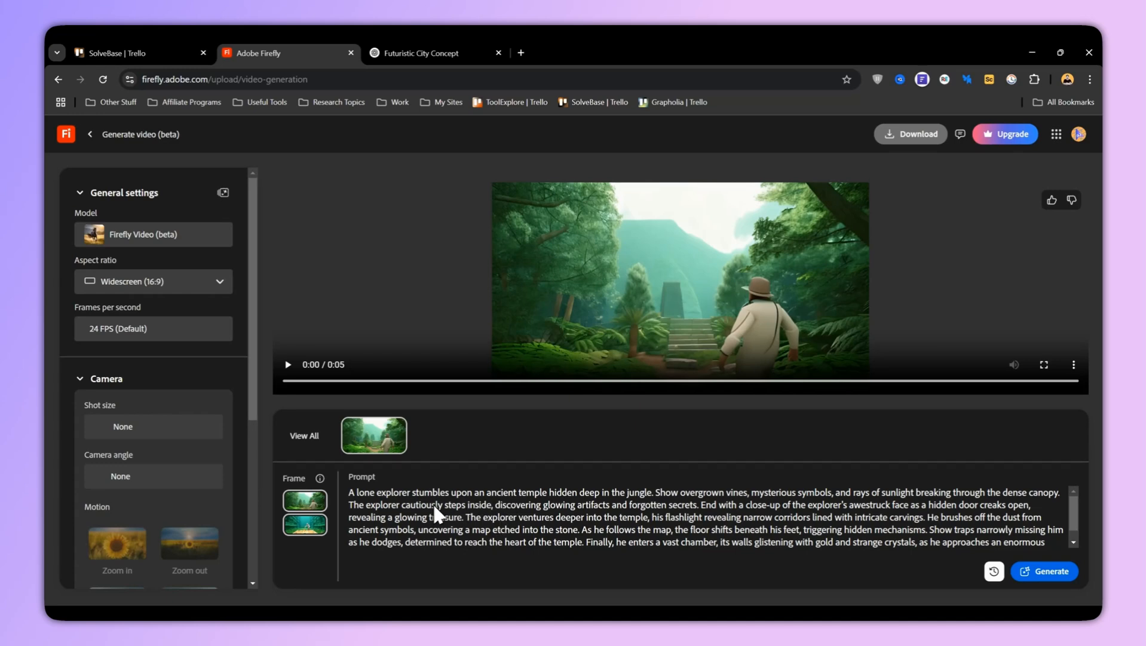
scroll(418, 505, down, 1)
scroll(409, 512, up, 1)
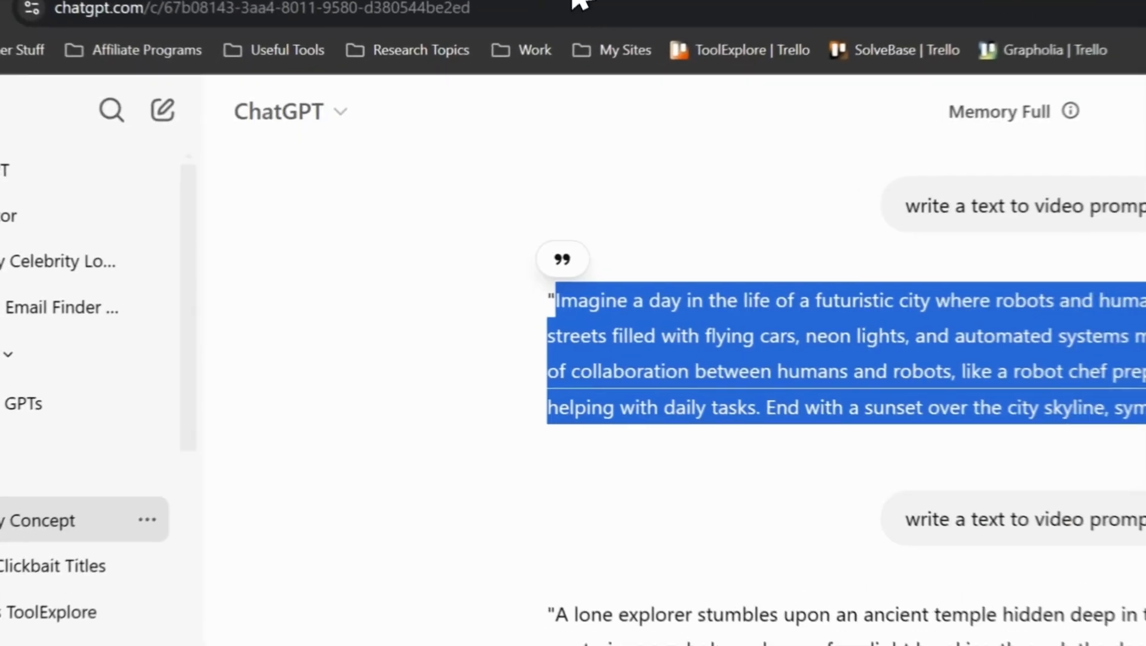
Switch to ChatGPT and review the lone explorer prompt and its follow-up in the Futuristic City Concept chat
scroll(597, 329, down, 4)
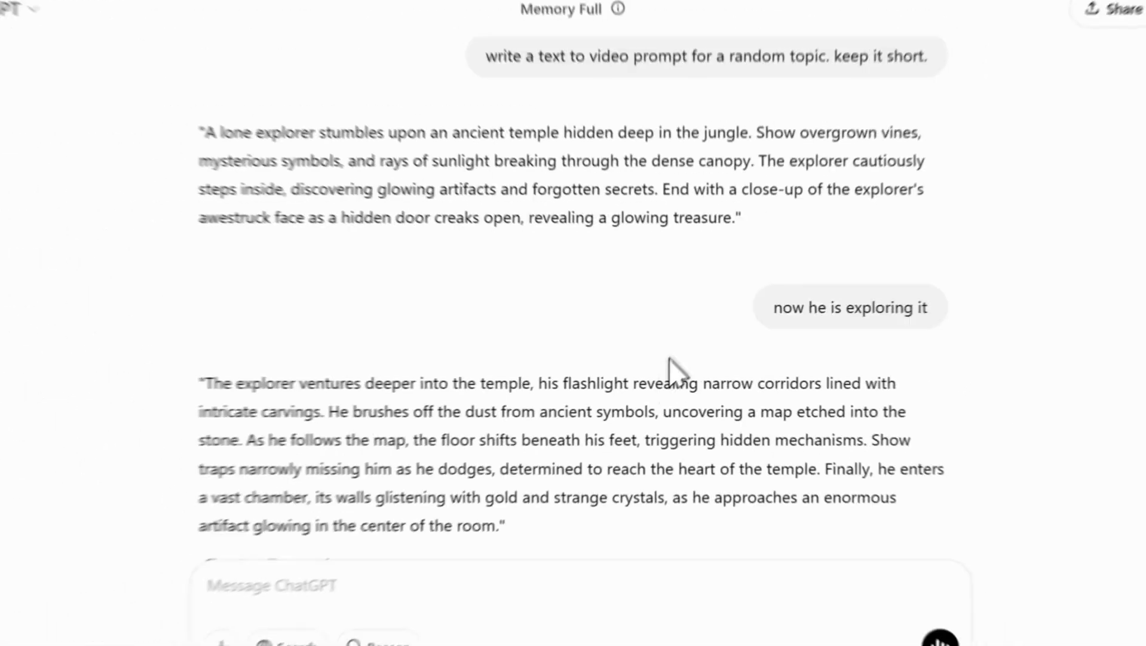
scroll(656, 248, up, 1)
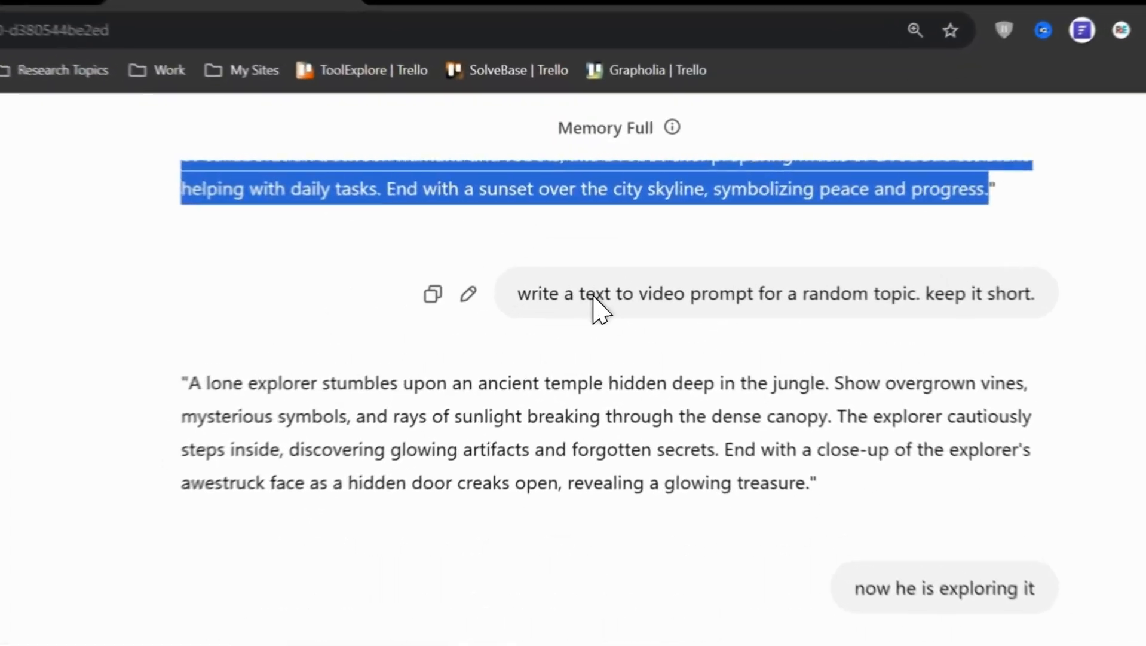
Highlight the short text-to-video request and the full response to the "now he is exploring it" follow-up while reading the chat
drag(604, 326, 740, 327)
click(630, 502)
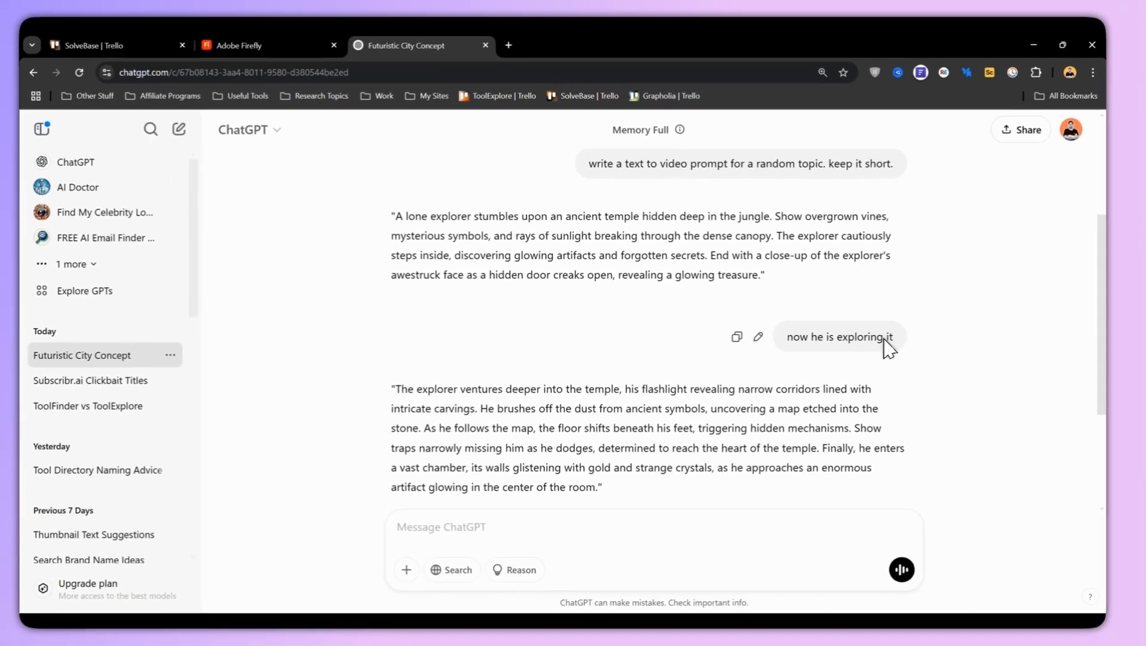
scroll(651, 437, down, 1)
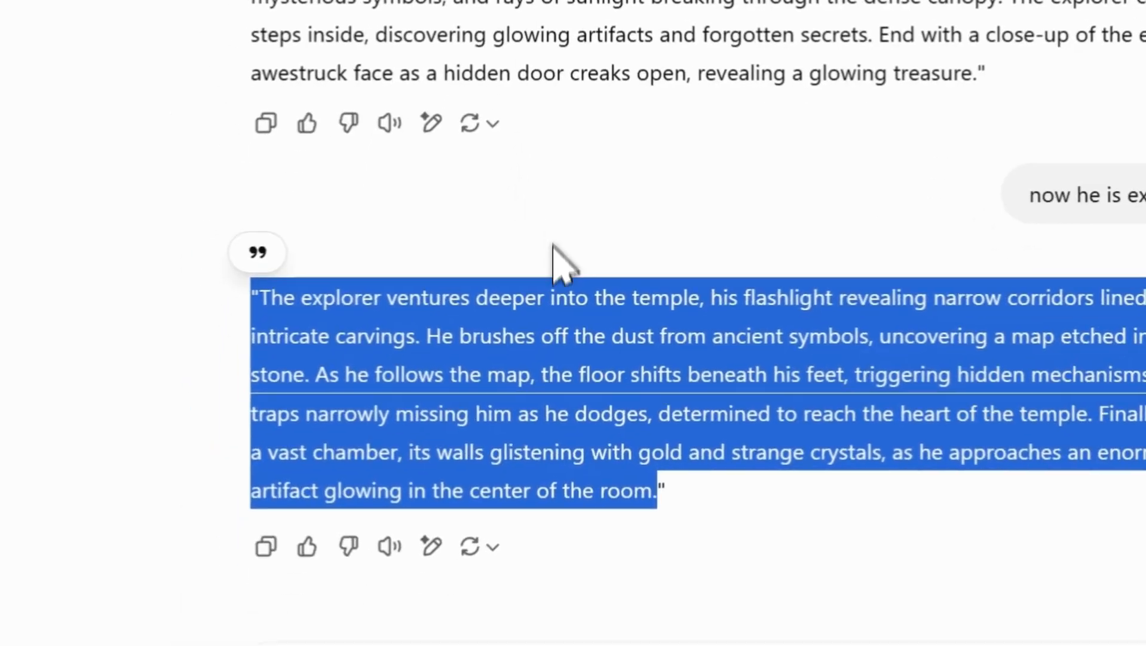
scroll(558, 261, up, 5)
Switch back to Adobe Firefly and check the explorer video at several points along its timeline
click(523, 60)
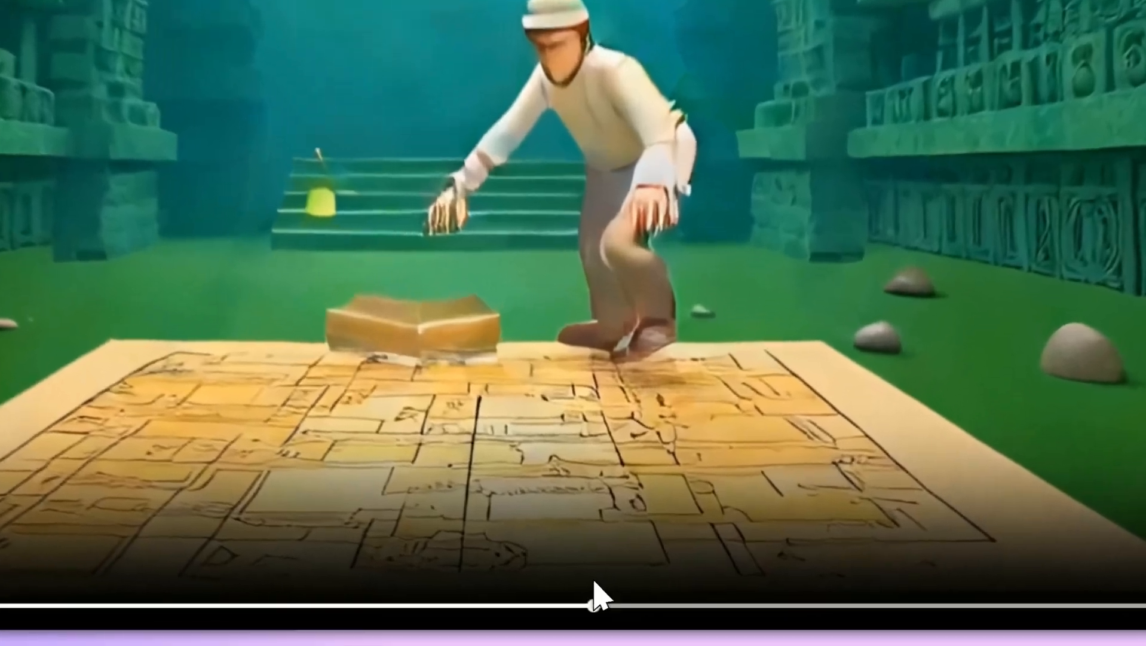
click(591, 606)
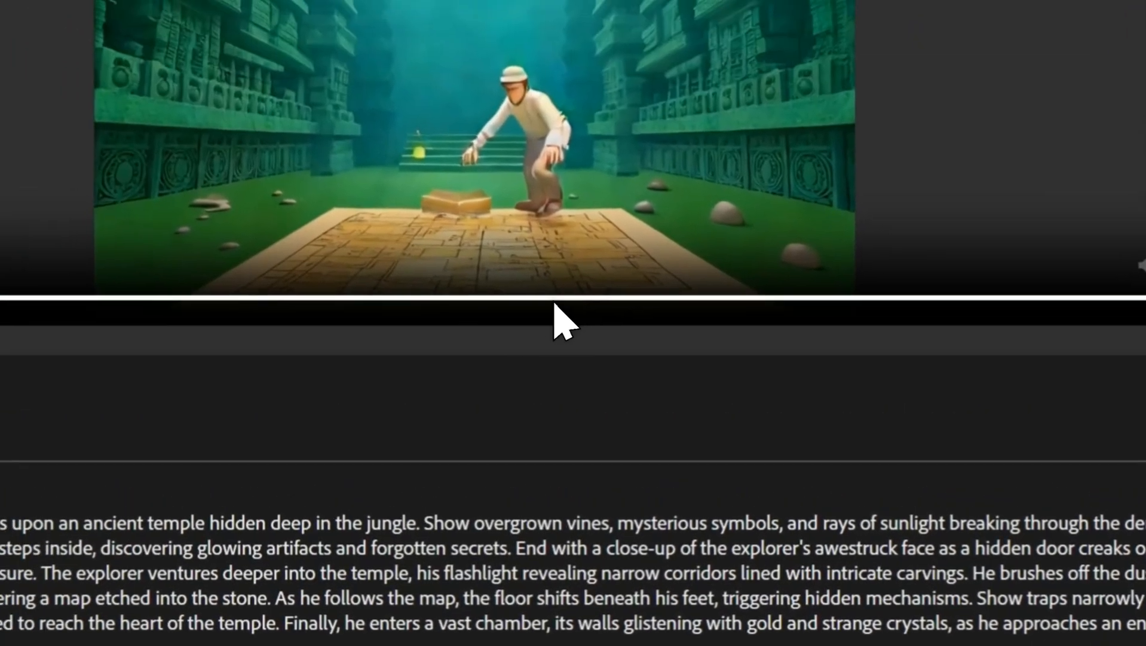
click(555, 302)
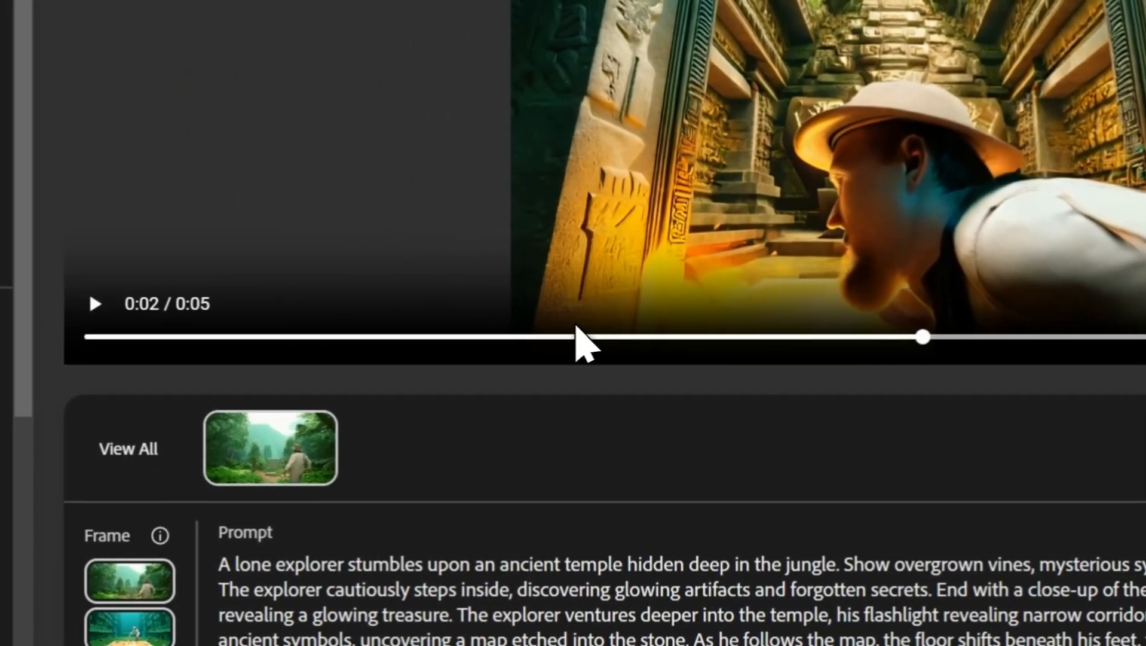
click(71, 297)
Show the video tools on the Firefly home page and open Image to video (beta)
click(573, 327)
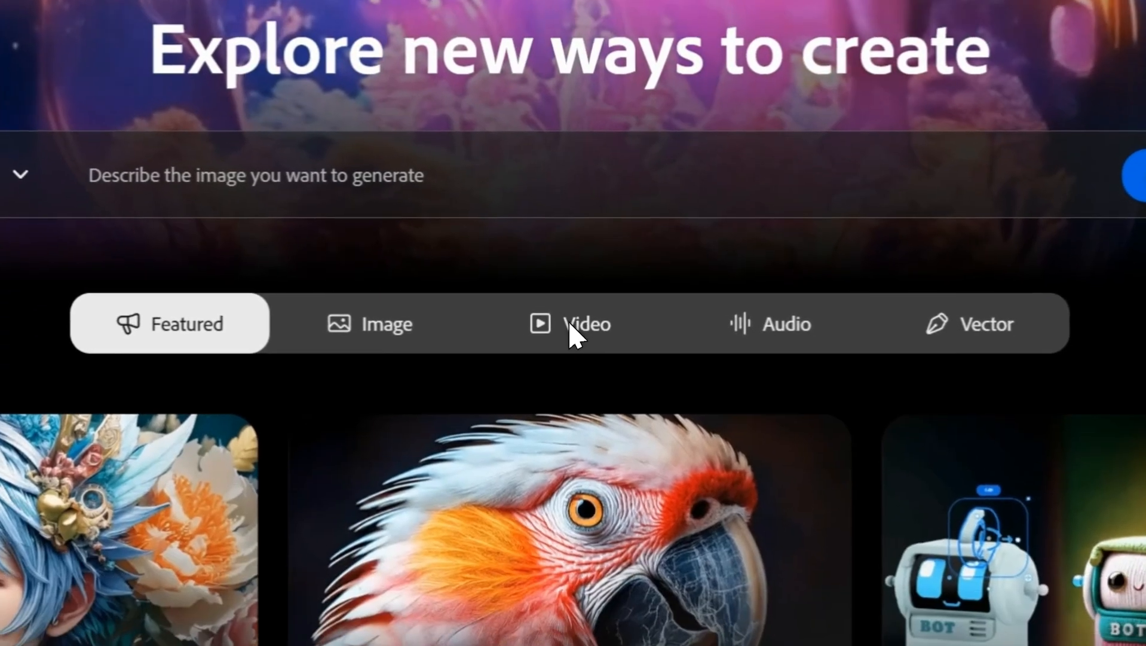
click(526, 517)
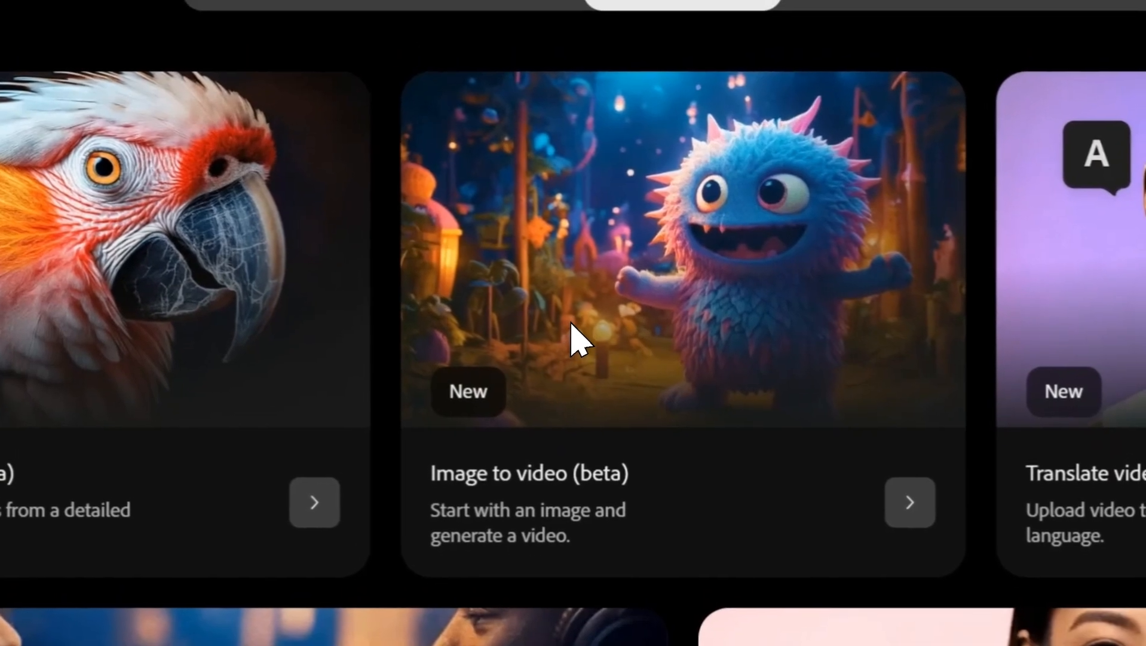
click(568, 334)
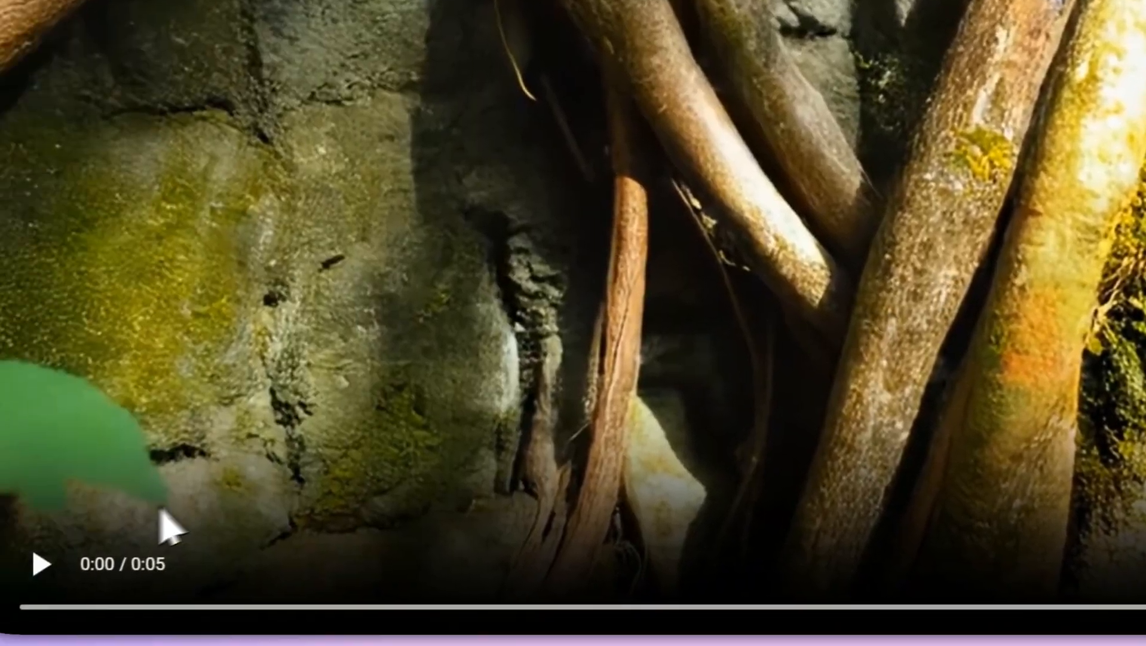
Play the tree-root temple video, open the lone explorer video from the generation history, and agree to the image upload terms
click(72, 561)
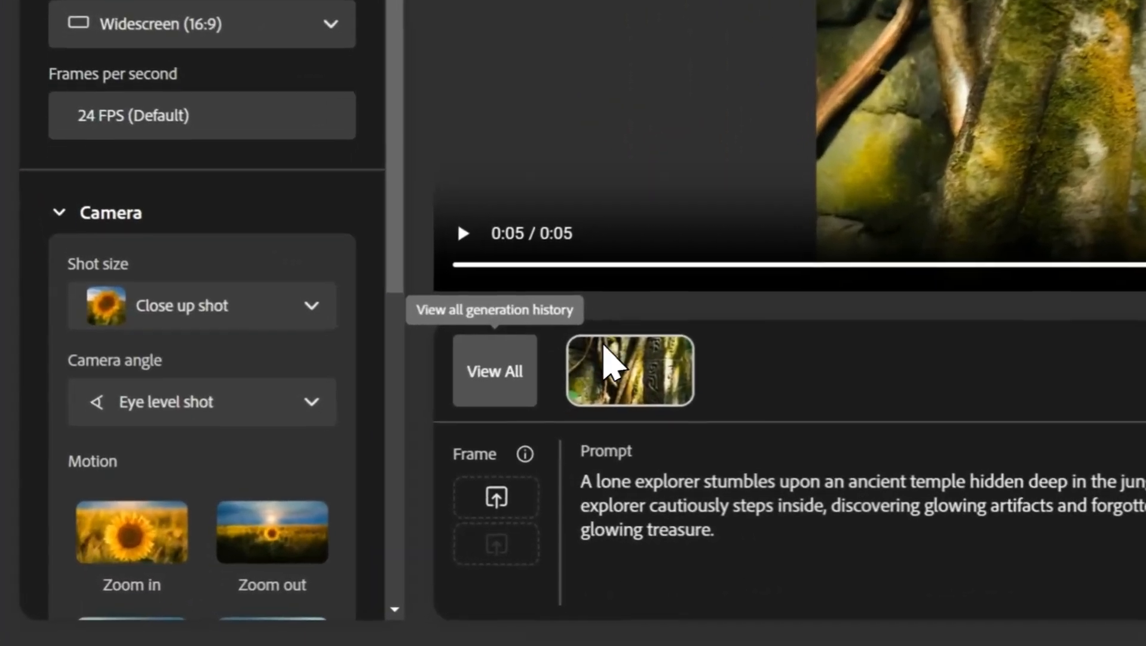
click(495, 371)
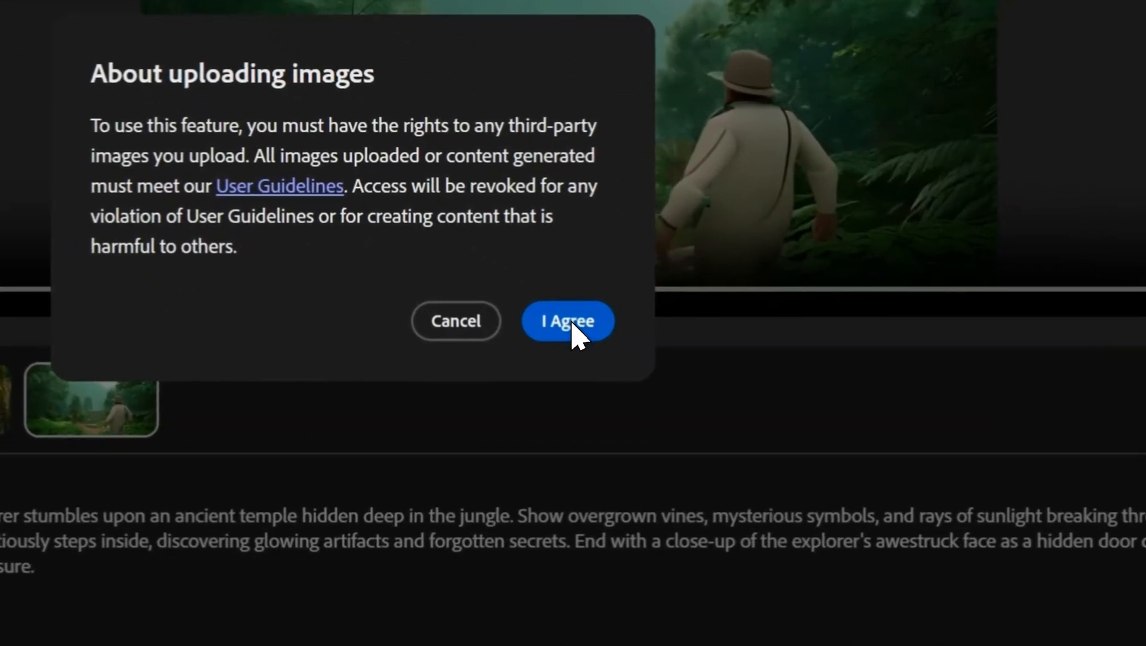
click(604, 348)
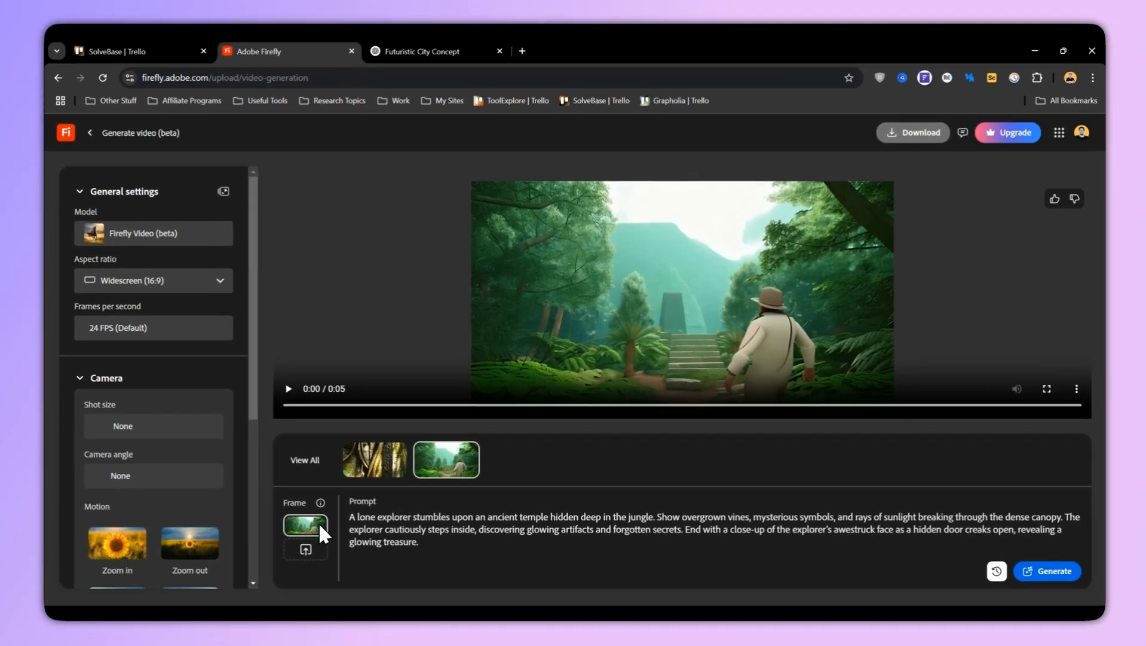